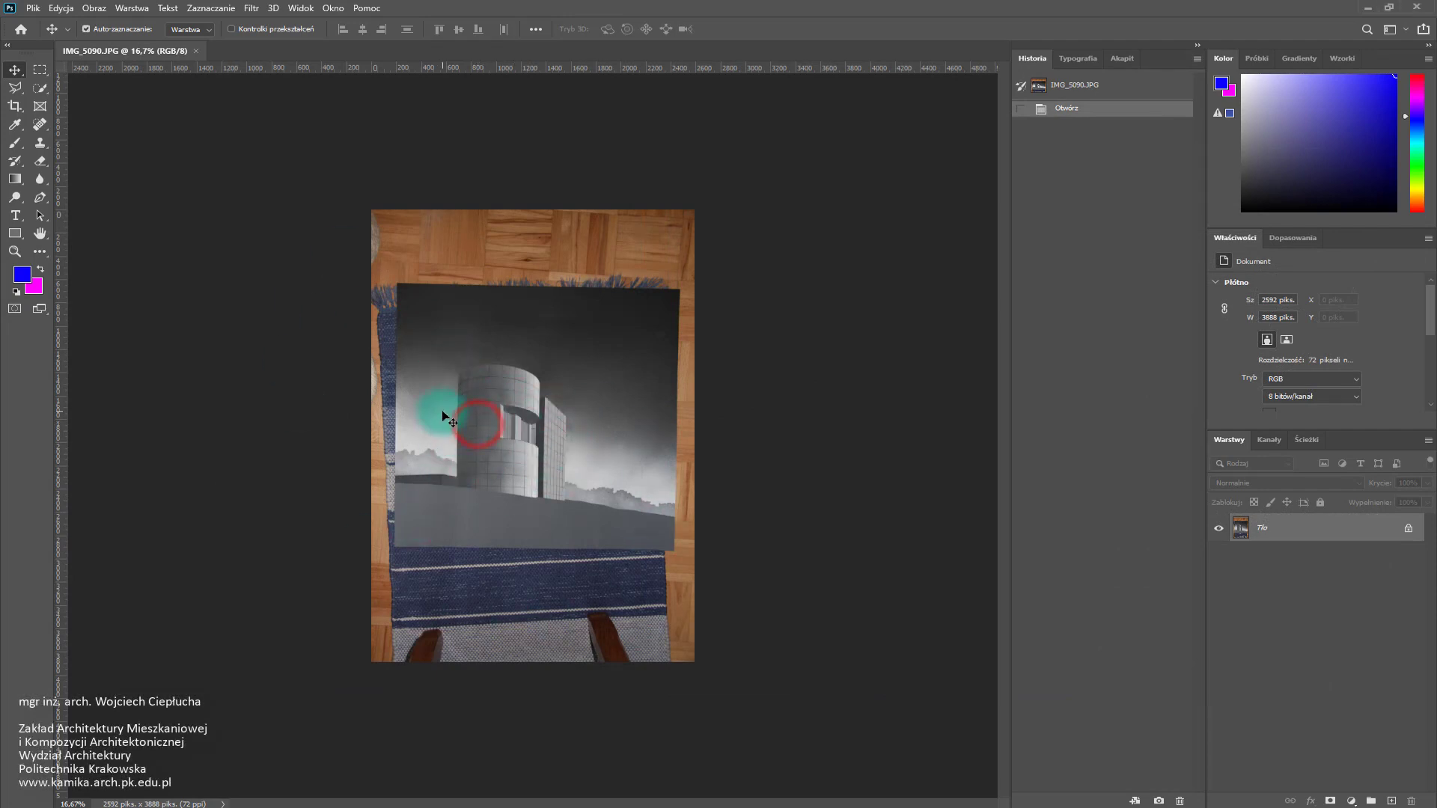
Alt-scroll over the tiled cylindrical building to zoom the photo to about 39%.
scroll(472, 408, up, 3)
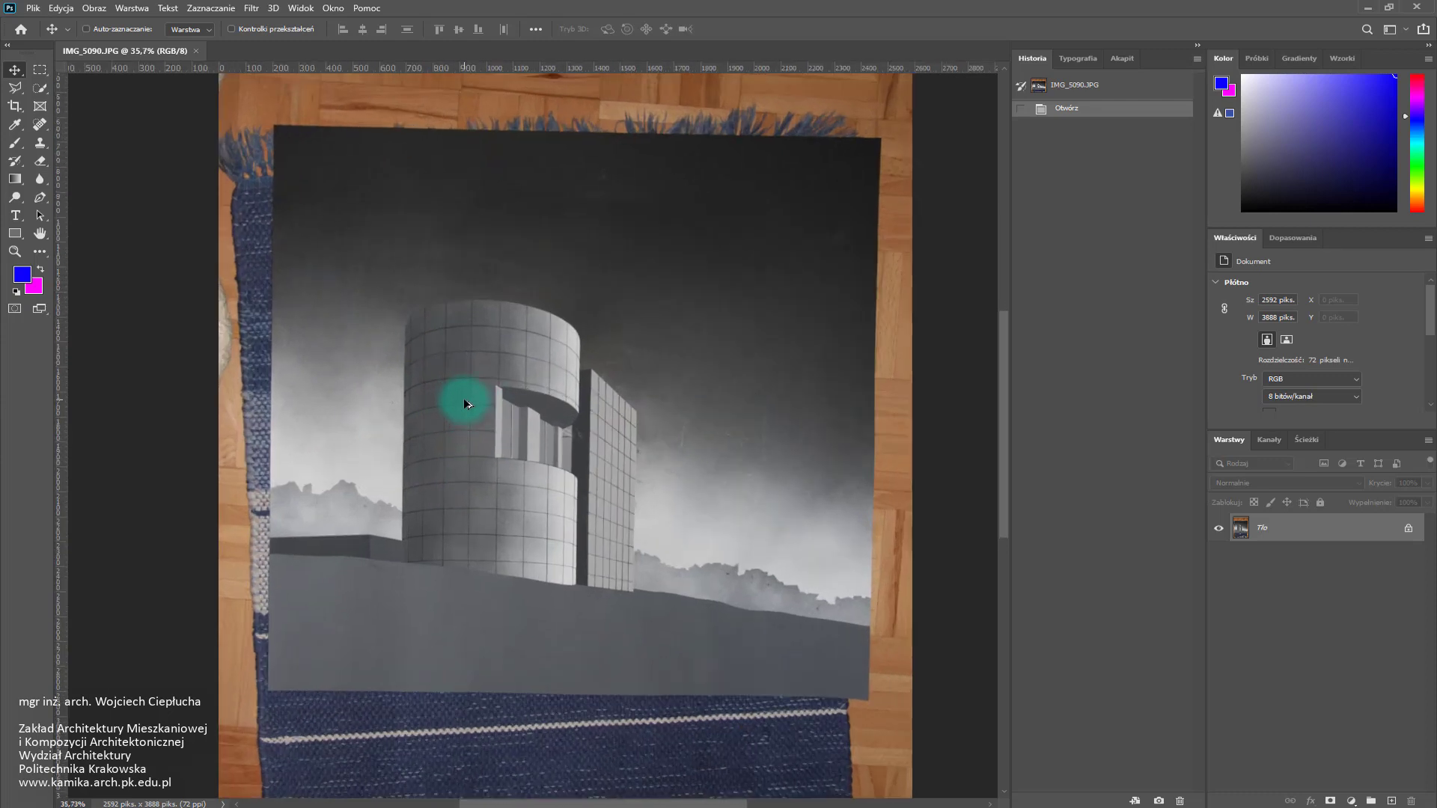
scroll(464, 404, down, 1)
scroll(476, 401, up, 1)
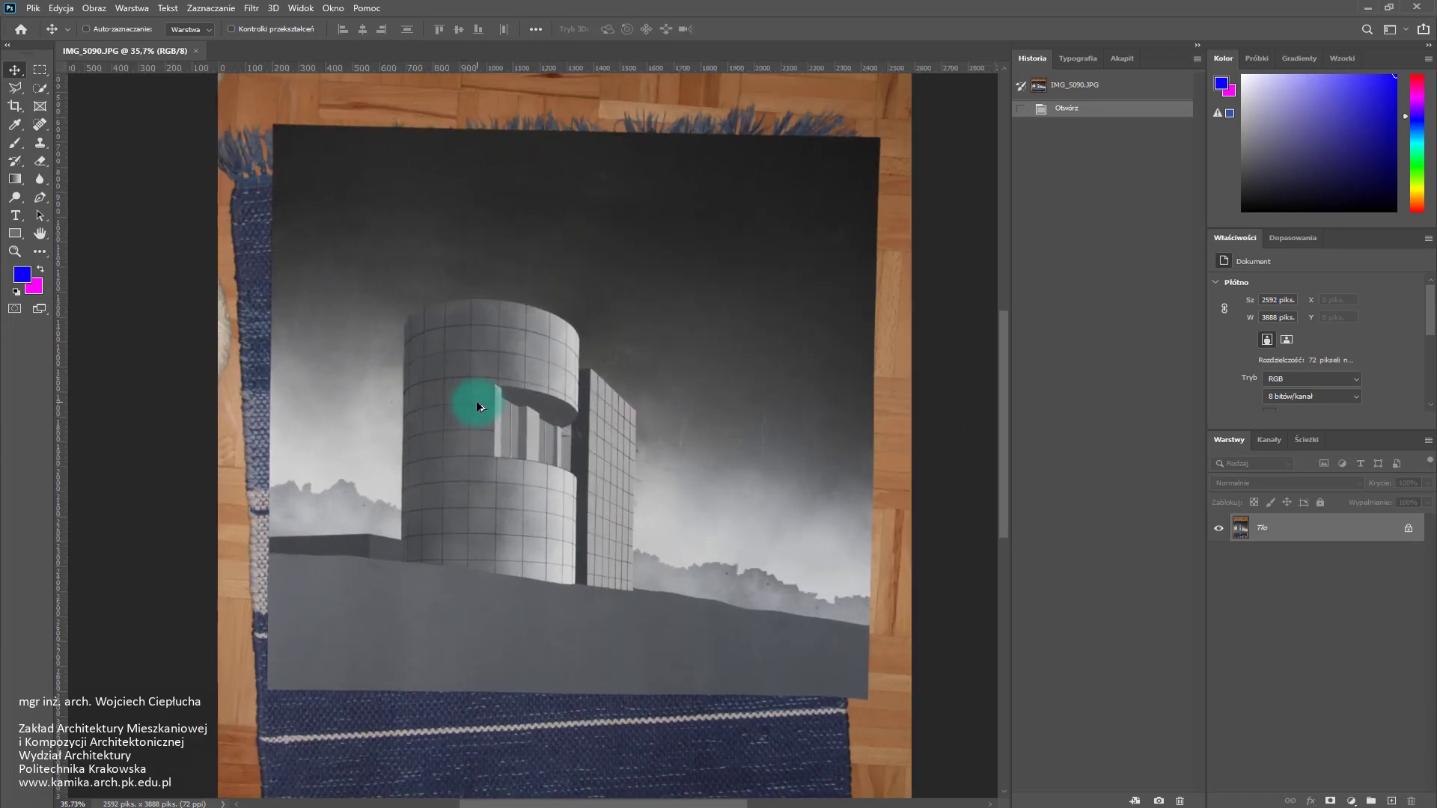
scroll(476, 405, up, 1)
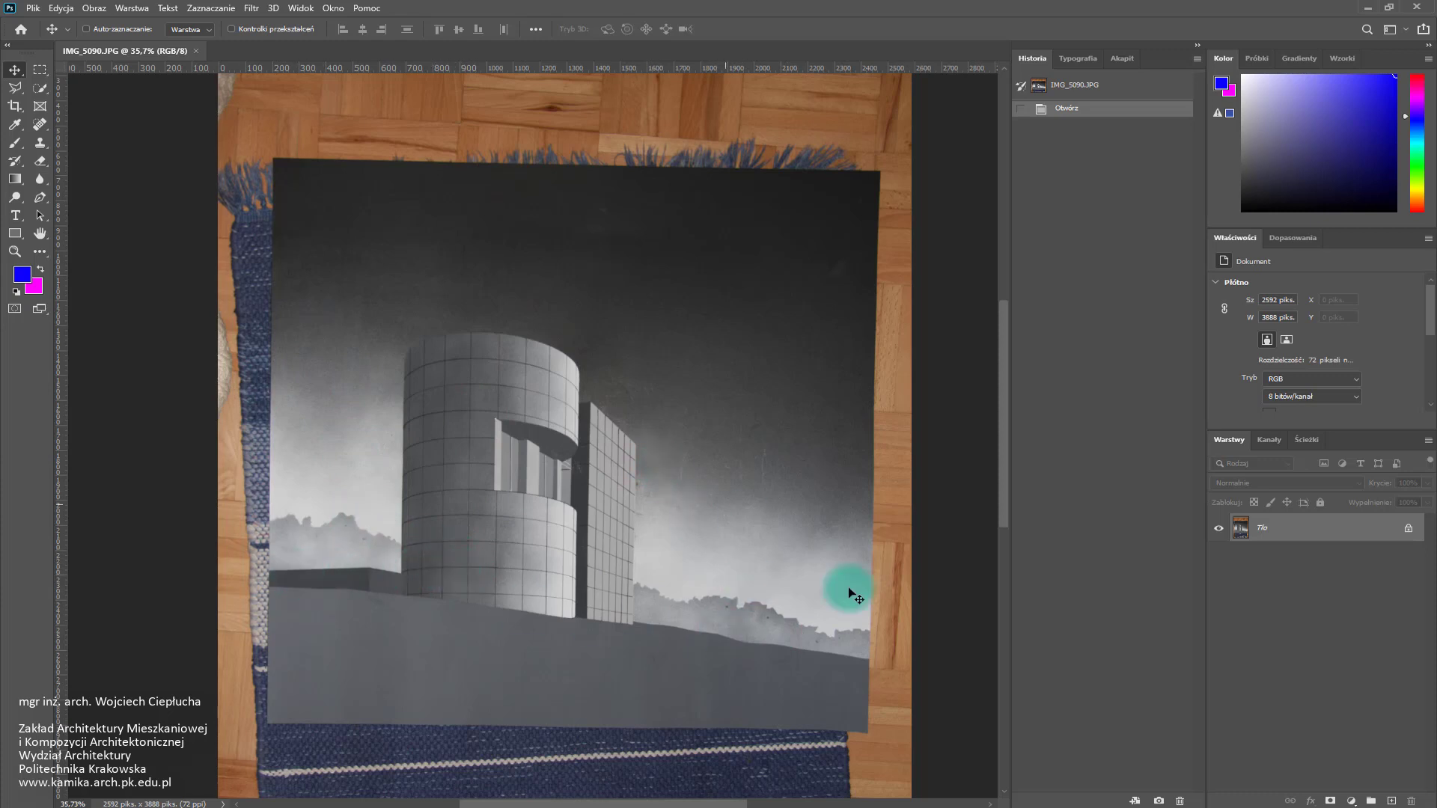
scroll(613, 479, down, 2)
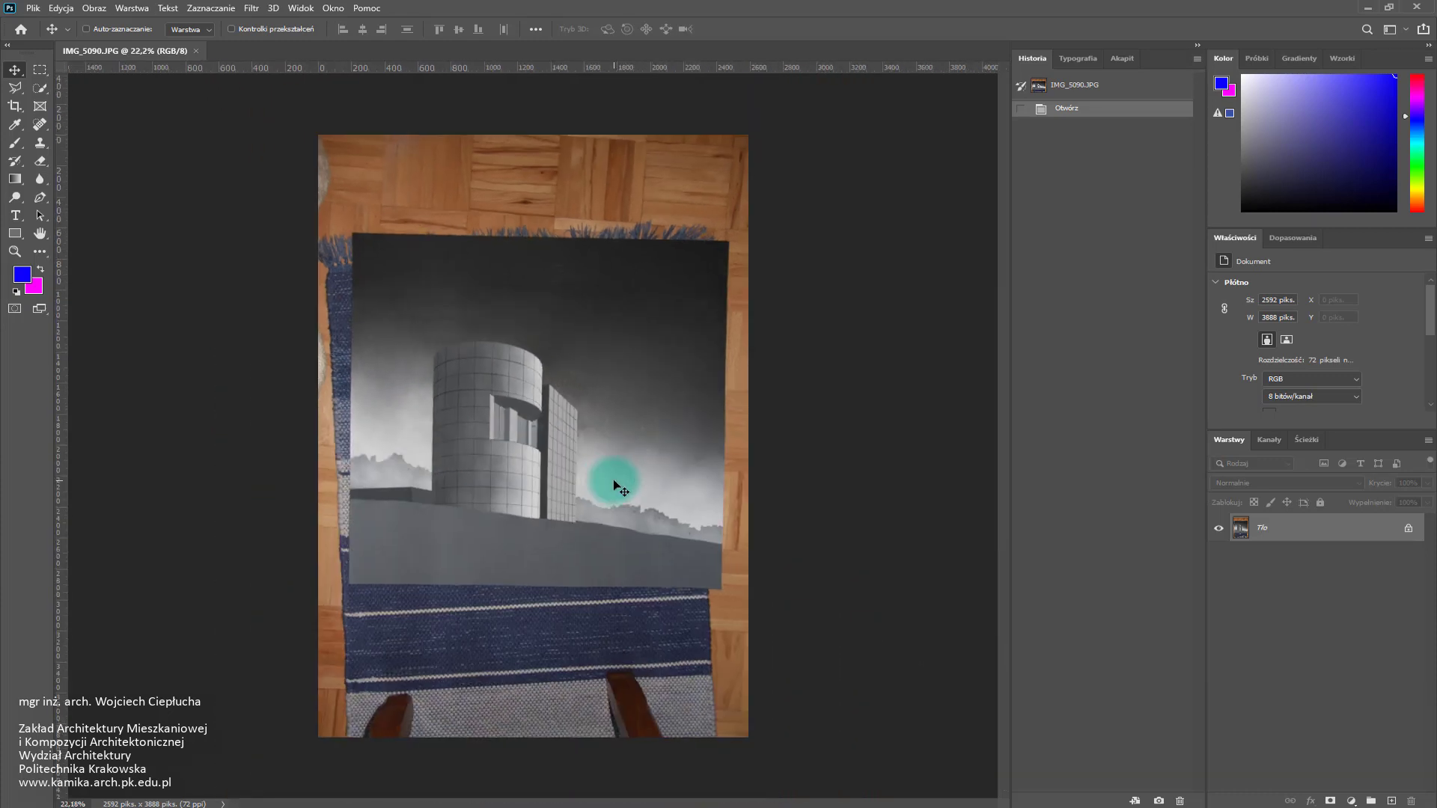
scroll(429, 412, up, 1)
scroll(428, 411, down, 1)
scroll(402, 367, up, 3)
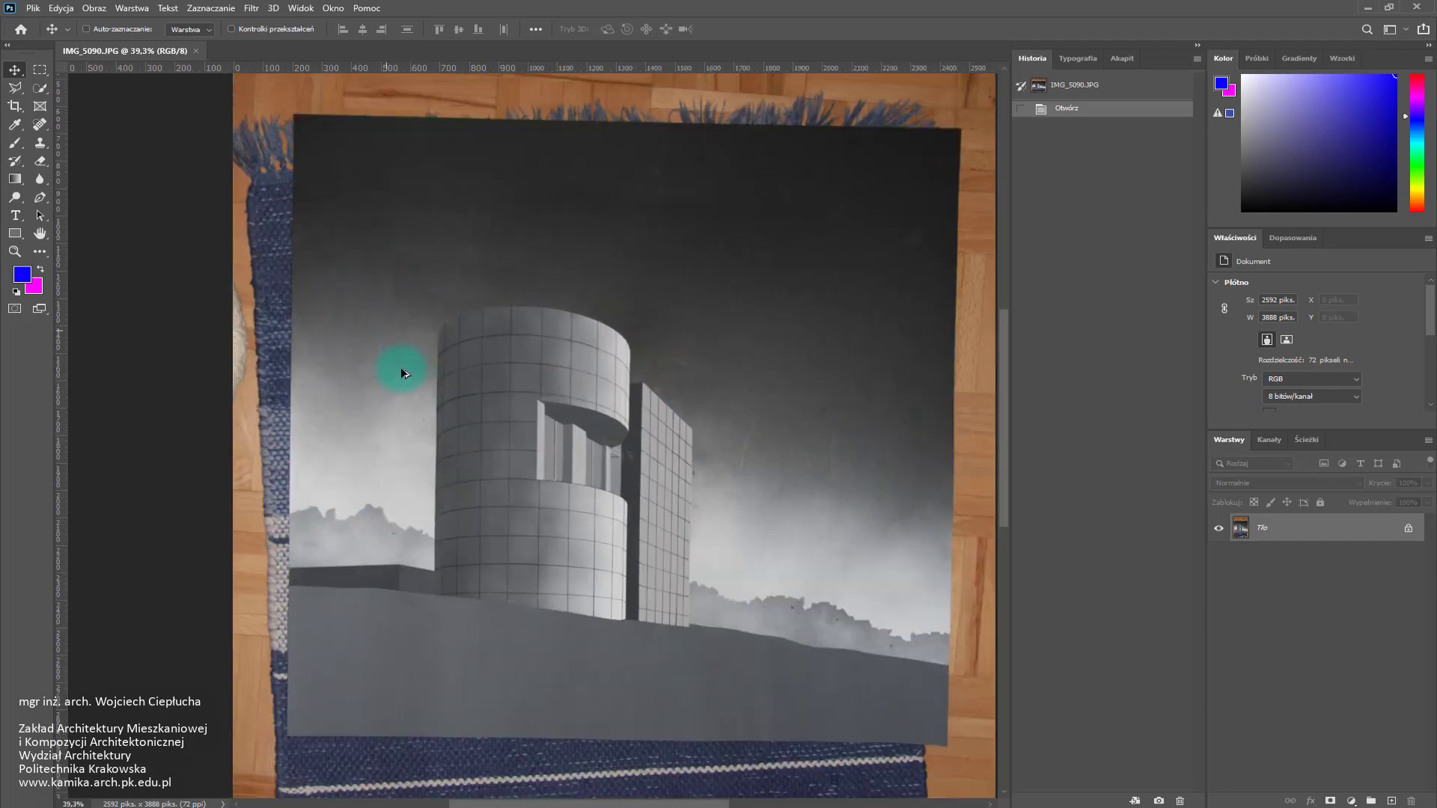
scroll(401, 366, down, 2)
scroll(687, 374, up, 1)
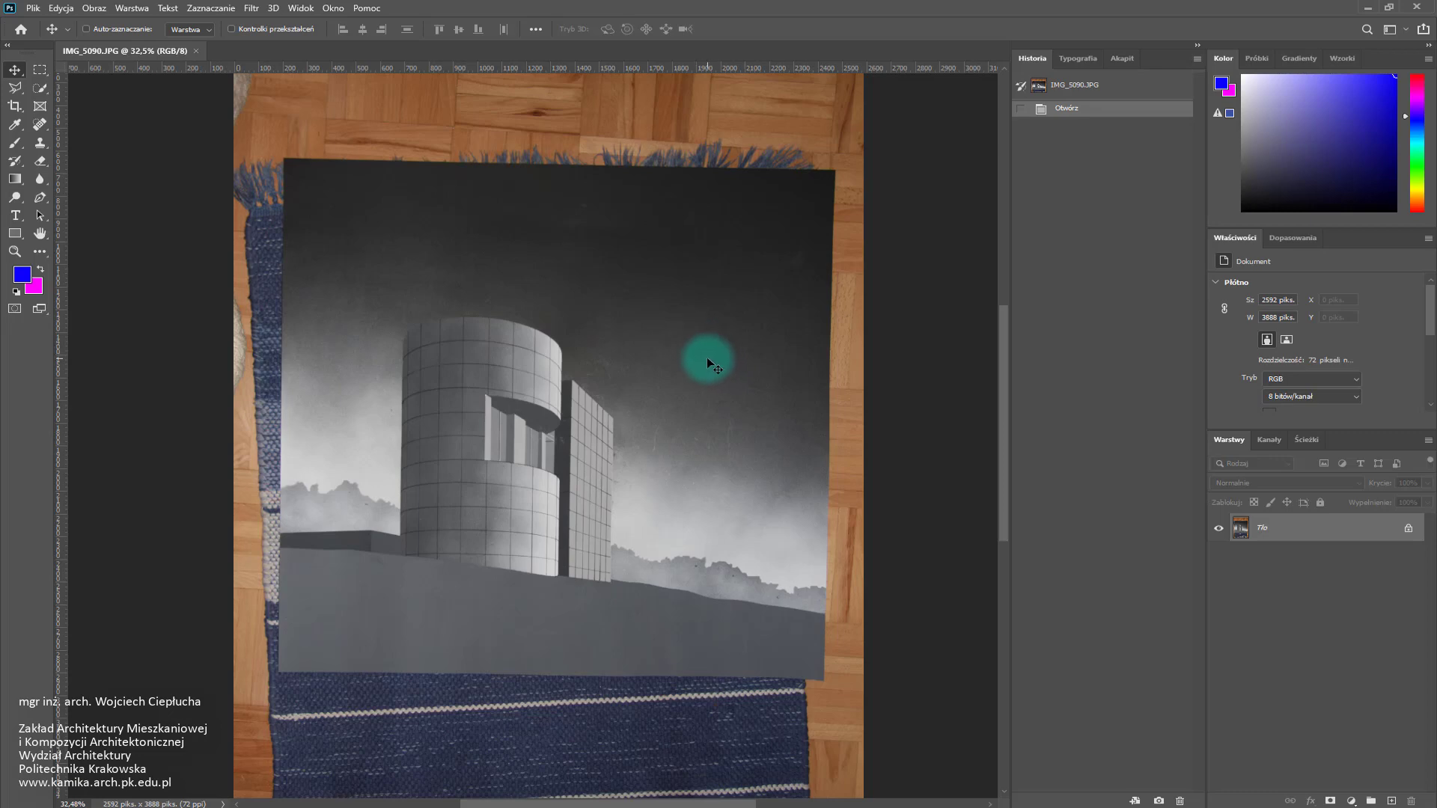
scroll(656, 343, up, 1)
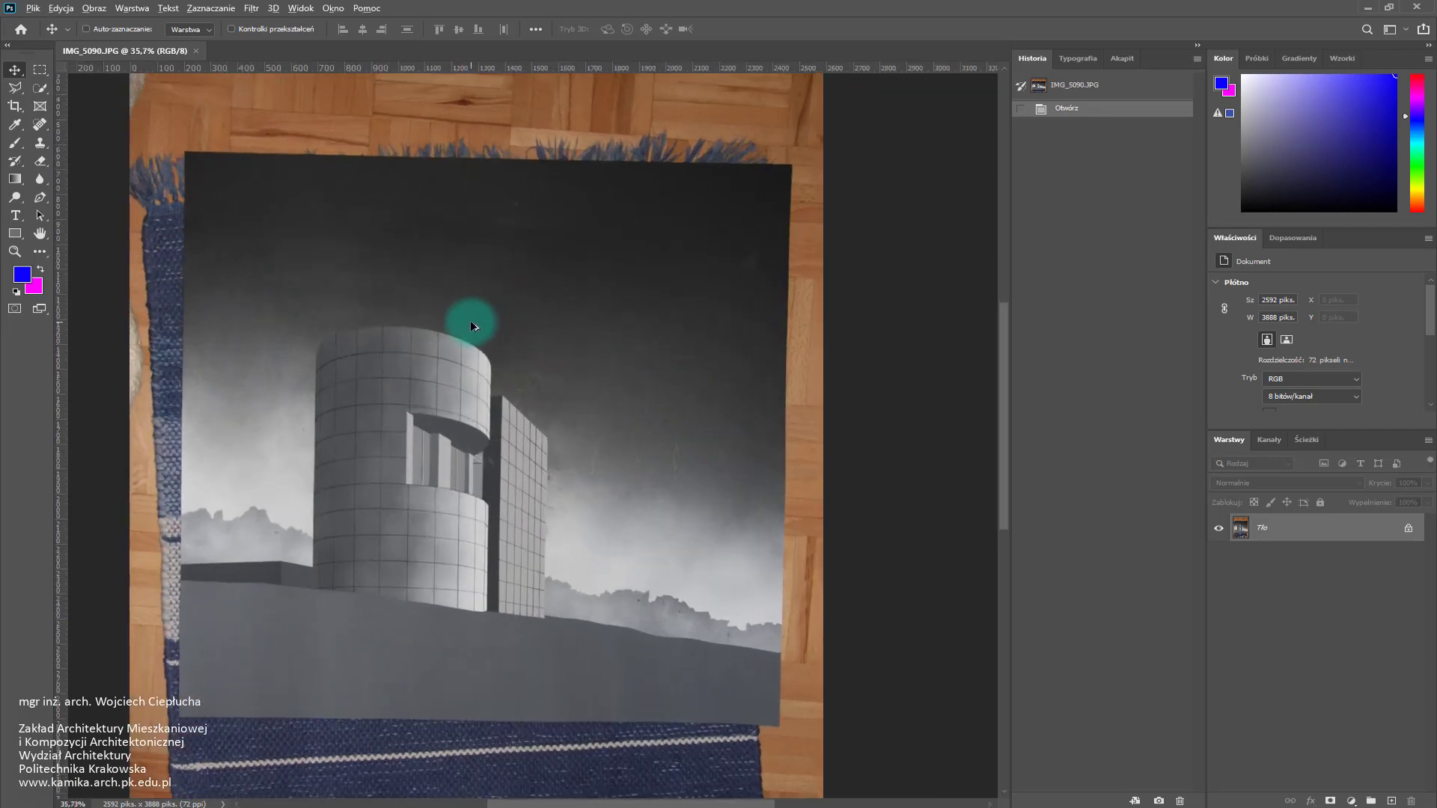
scroll(472, 326, down, 1)
scroll(309, 330, up, 2)
scroll(312, 335, down, 2)
scroll(312, 335, up, 1)
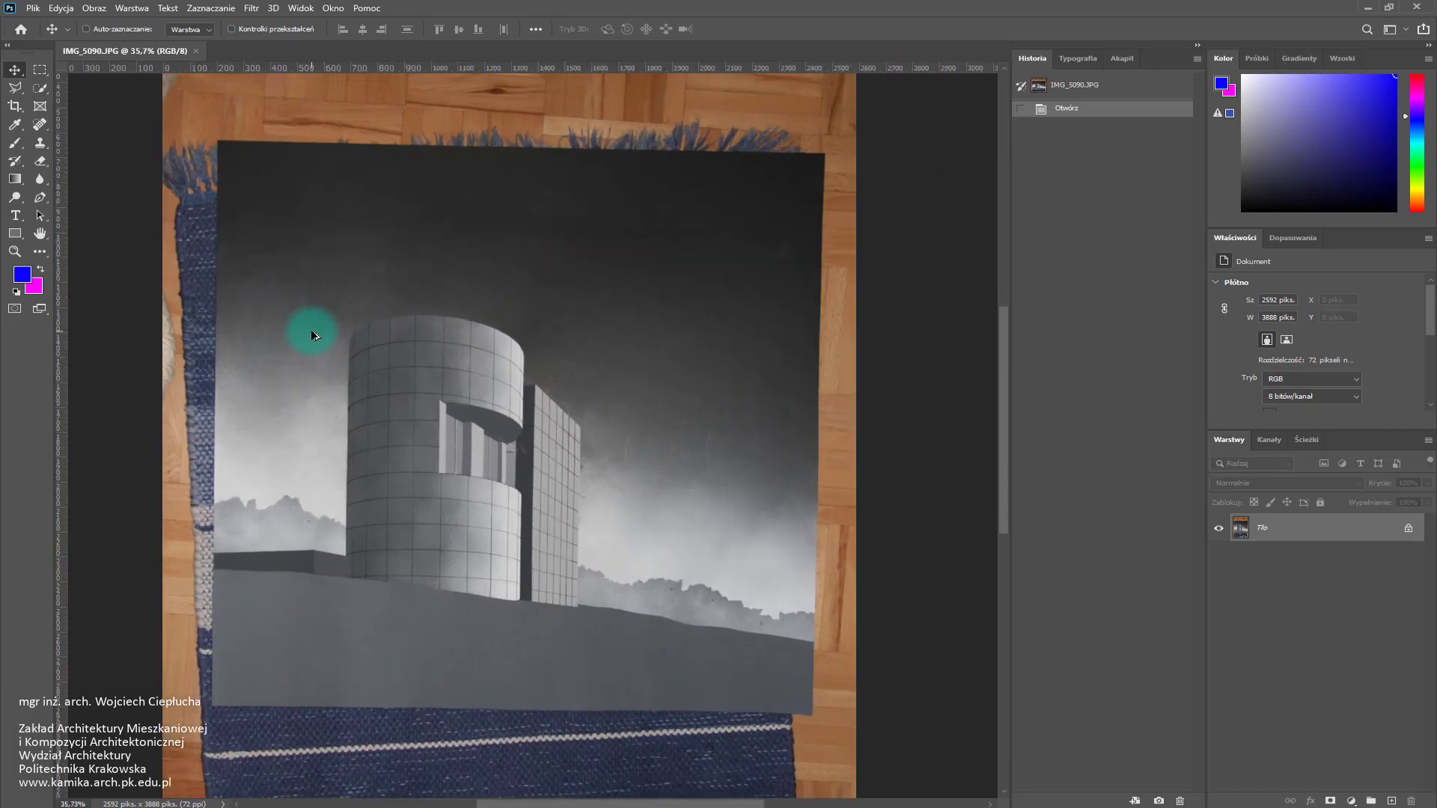
scroll(311, 334, down, 2)
scroll(497, 391, down, 2)
scroll(497, 392, up, 3)
scroll(500, 401, down, 1)
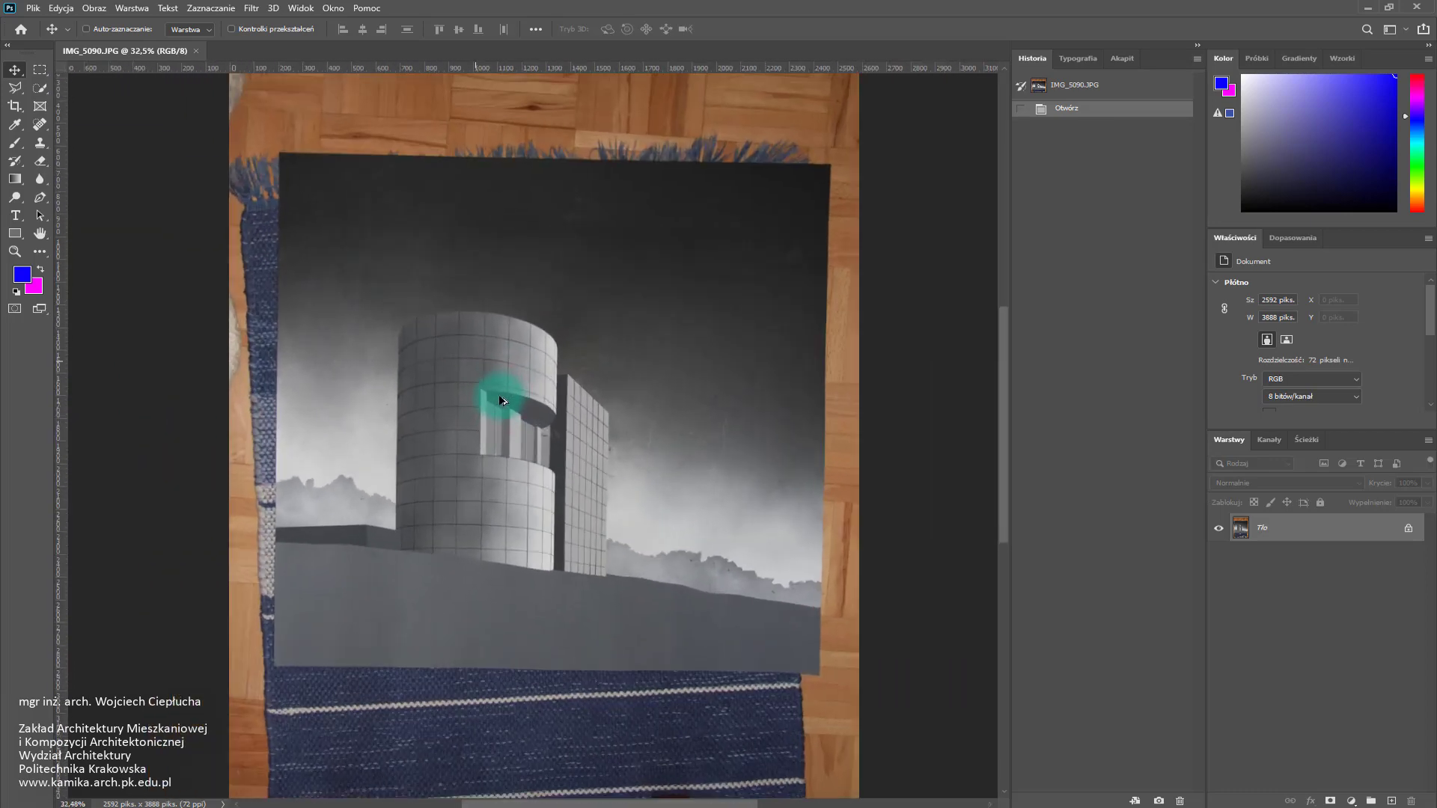
scroll(500, 401, down, 1)
scroll(529, 411, up, 1)
scroll(459, 392, up, 1)
scroll(630, 301, up, 3)
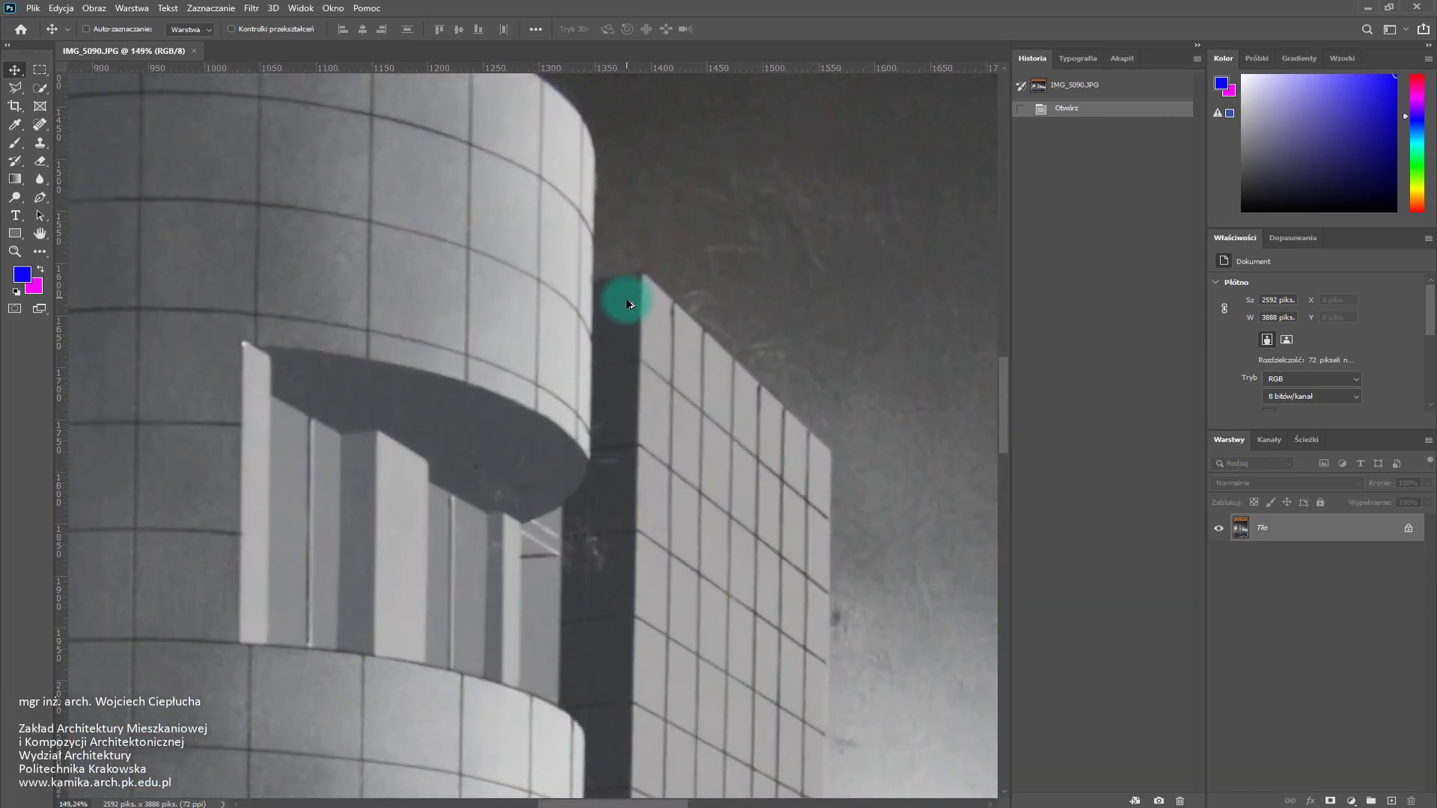
scroll(630, 301, down, 1)
scroll(636, 330, down, 1)
scroll(635, 324, down, 2)
scroll(632, 324, down, 1)
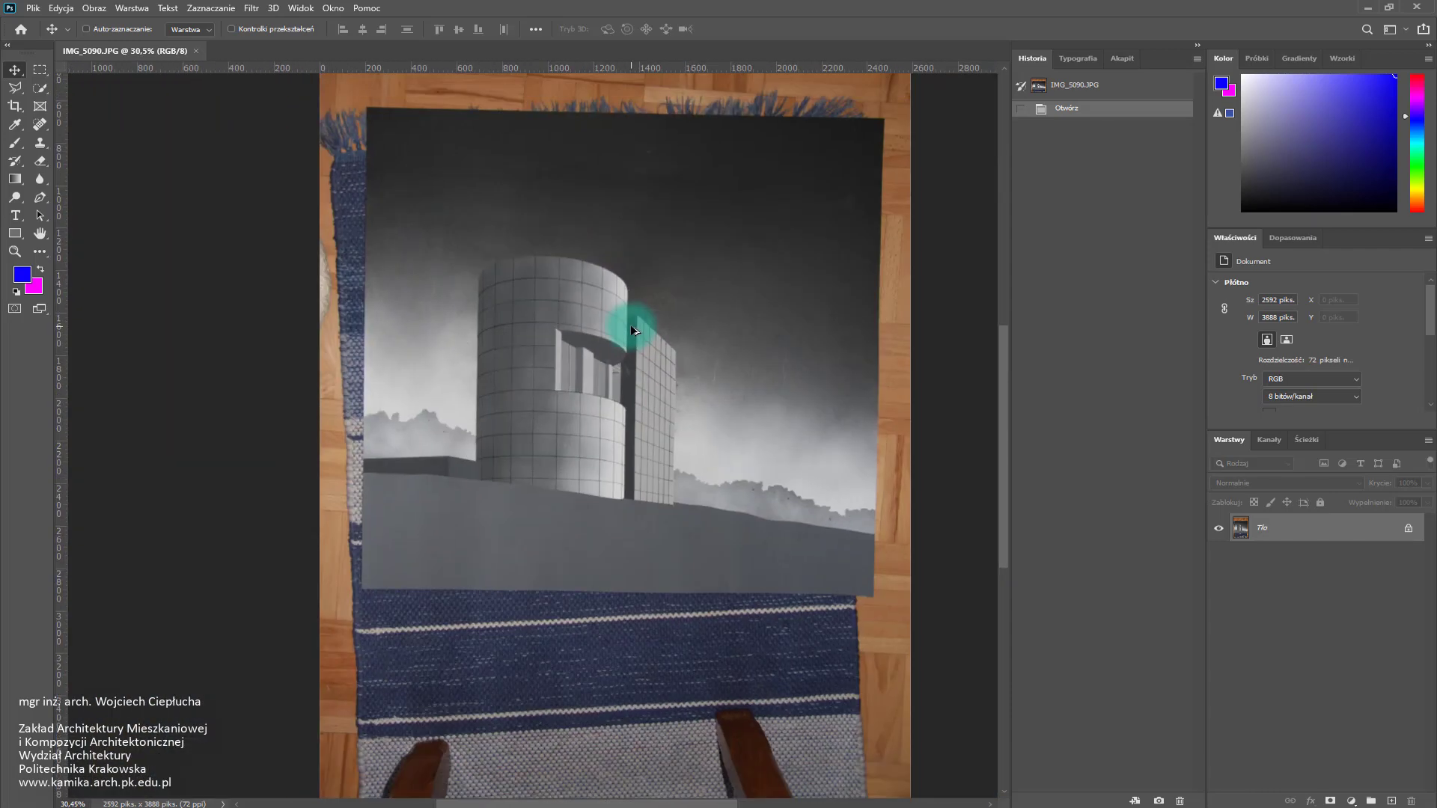
scroll(497, 375, down, 2)
scroll(487, 367, up, 1)
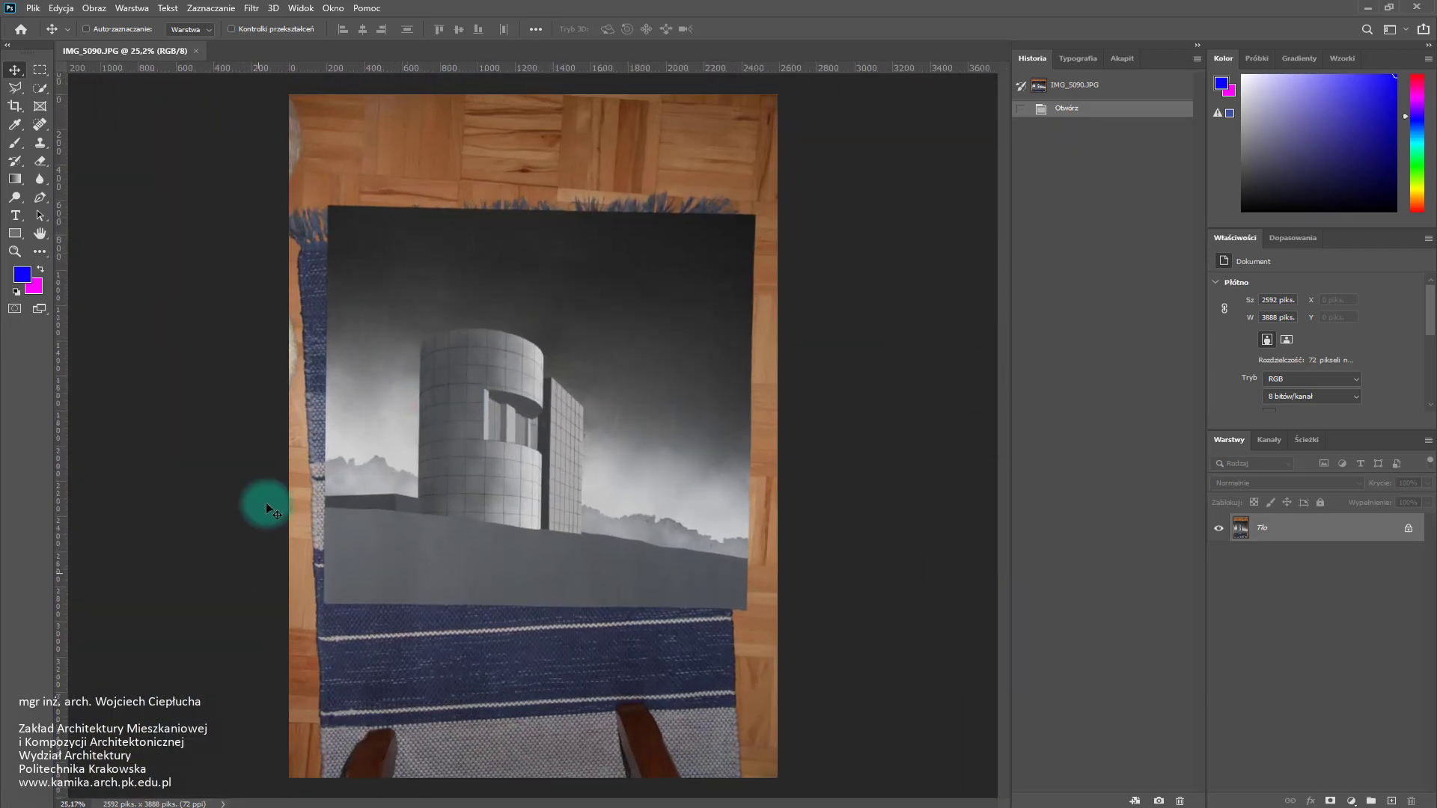
scroll(561, 298, up, 1)
scroll(322, 541, down, 2)
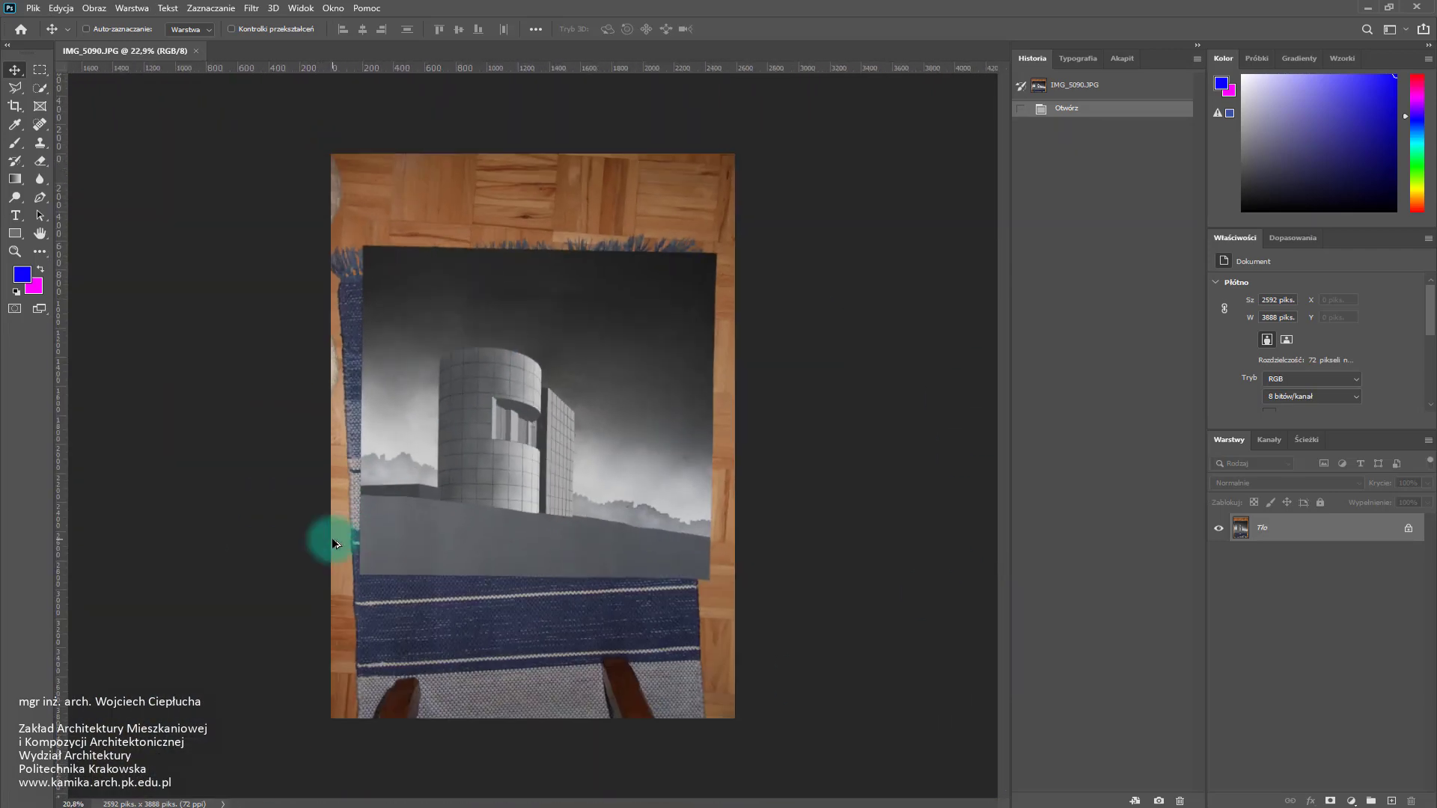
scroll(336, 531, down, 2)
scroll(420, 459, up, 3)
scroll(552, 462, up, 1)
scroll(552, 462, down, 1)
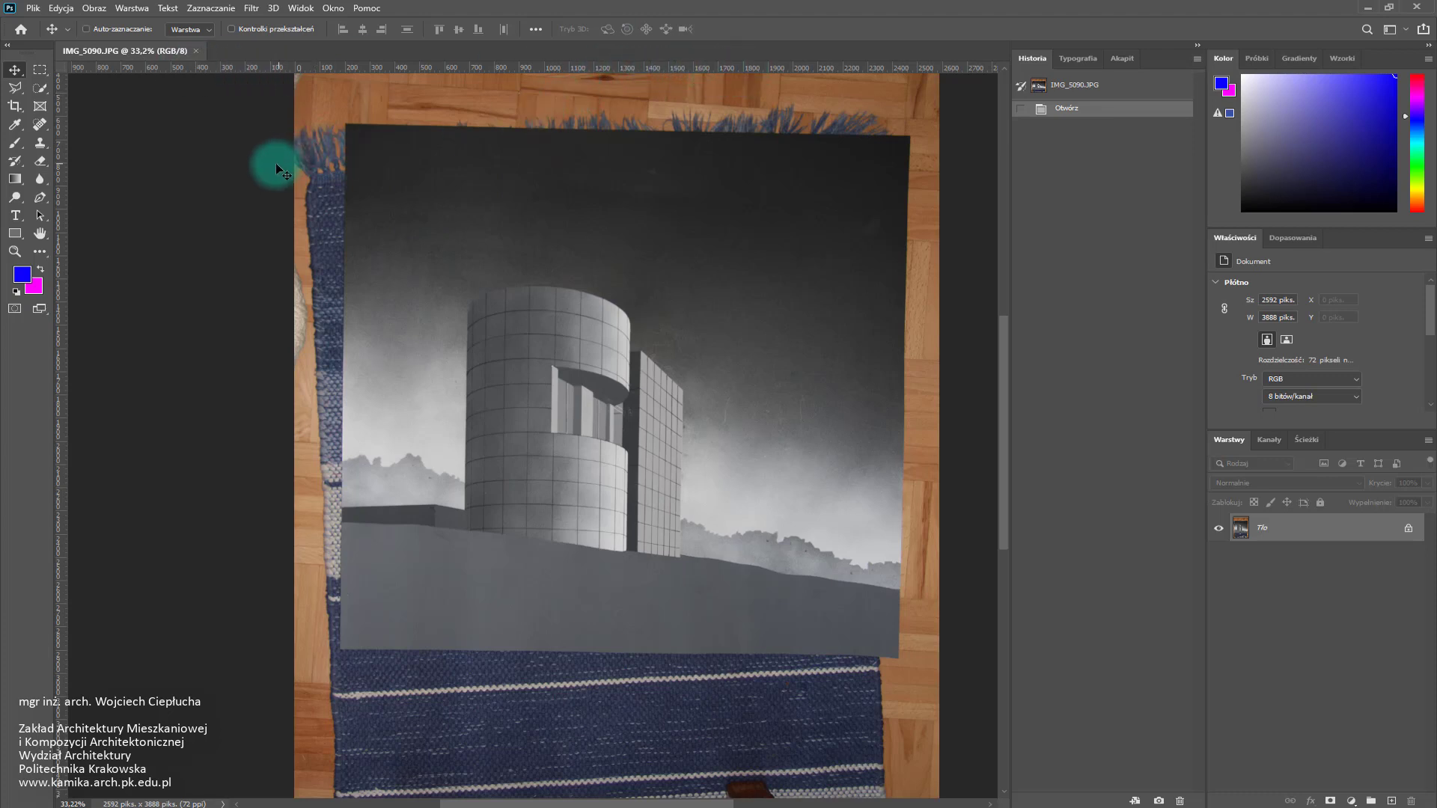
scroll(270, 162, right, 2)
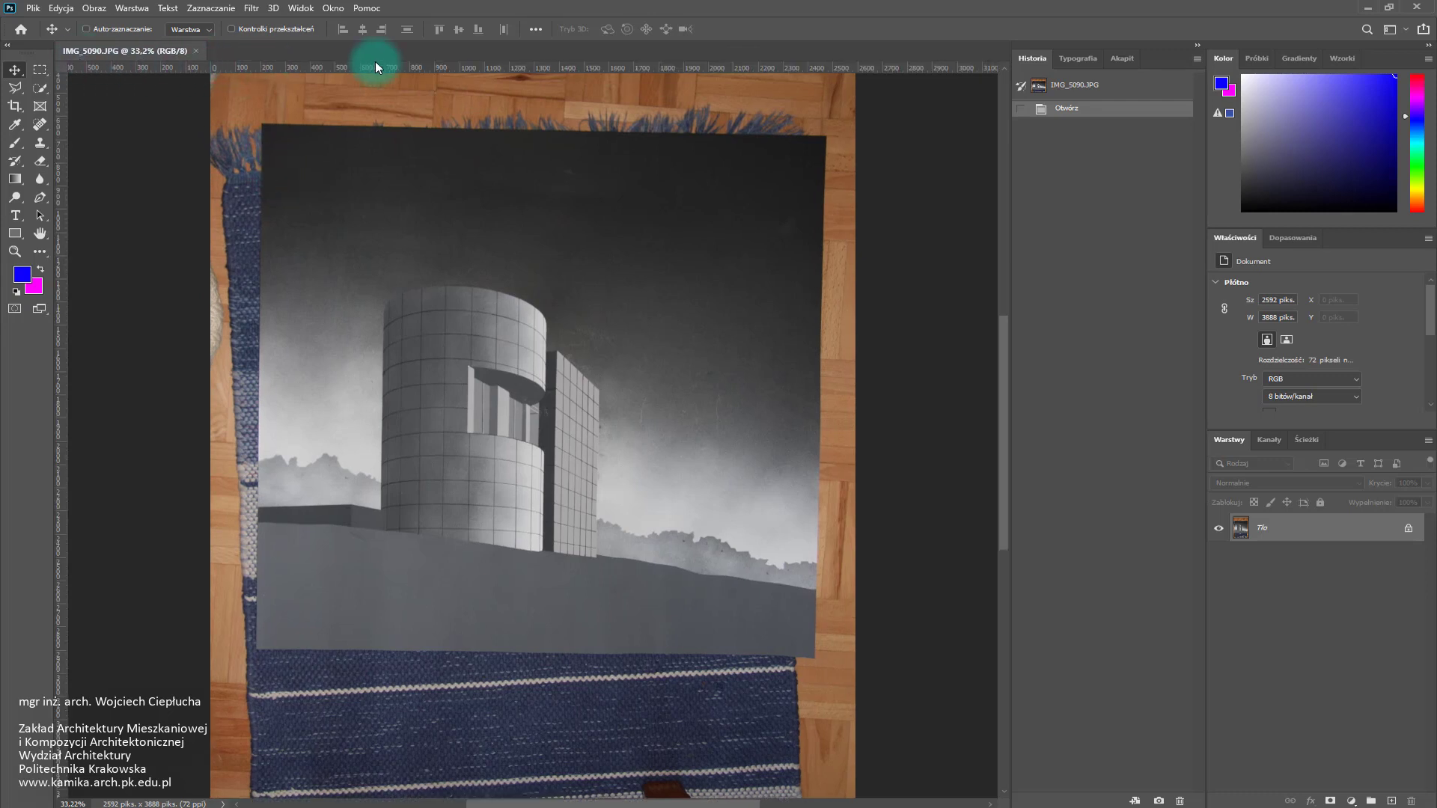
Add a guide at the drawing's top edge and one at 174.4 px, then delete both.
mouse_move(612, 68)
mouse_down()
mouse_move(617, 376)
mouse_move(619, 131)
mouse_up()
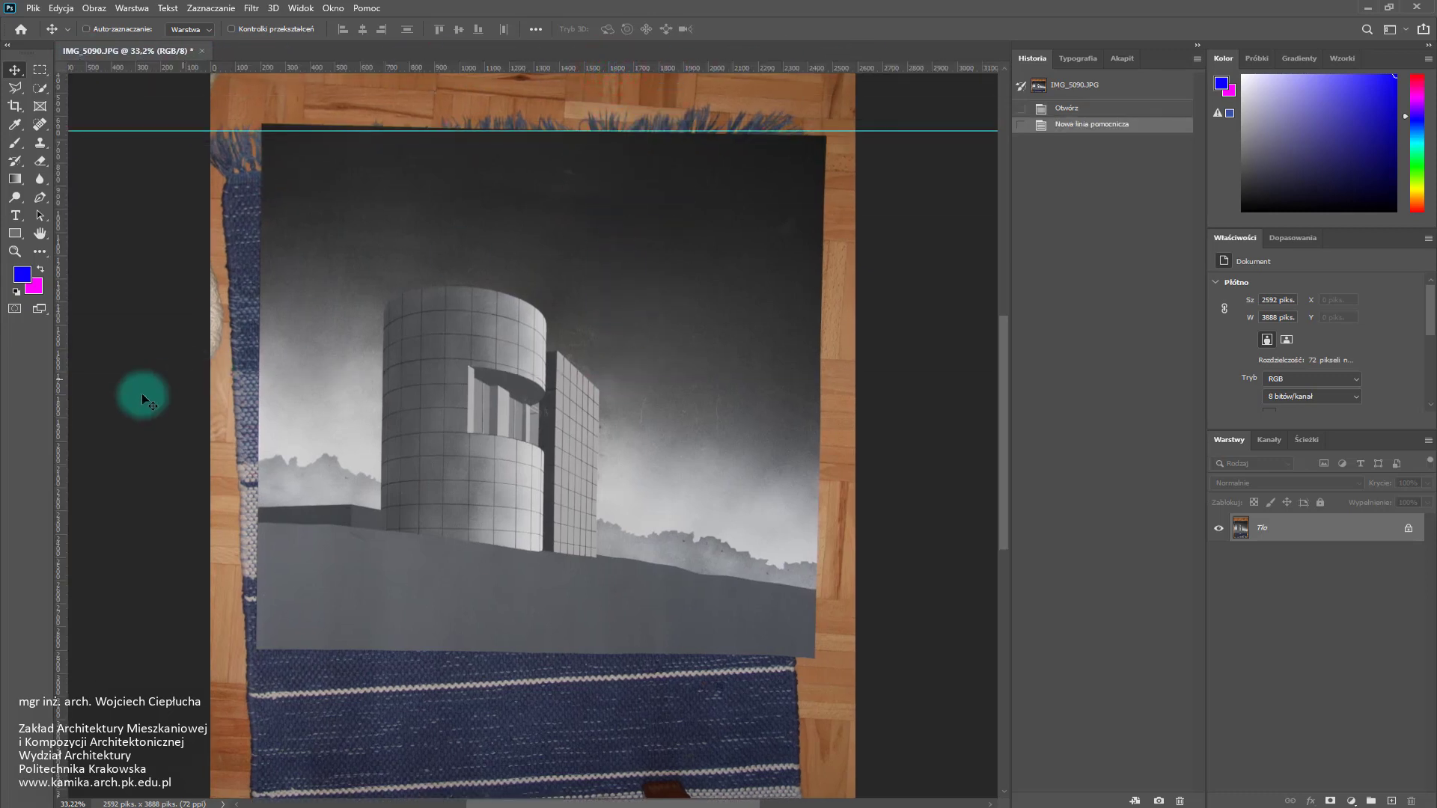
drag(59, 364, 254, 408)
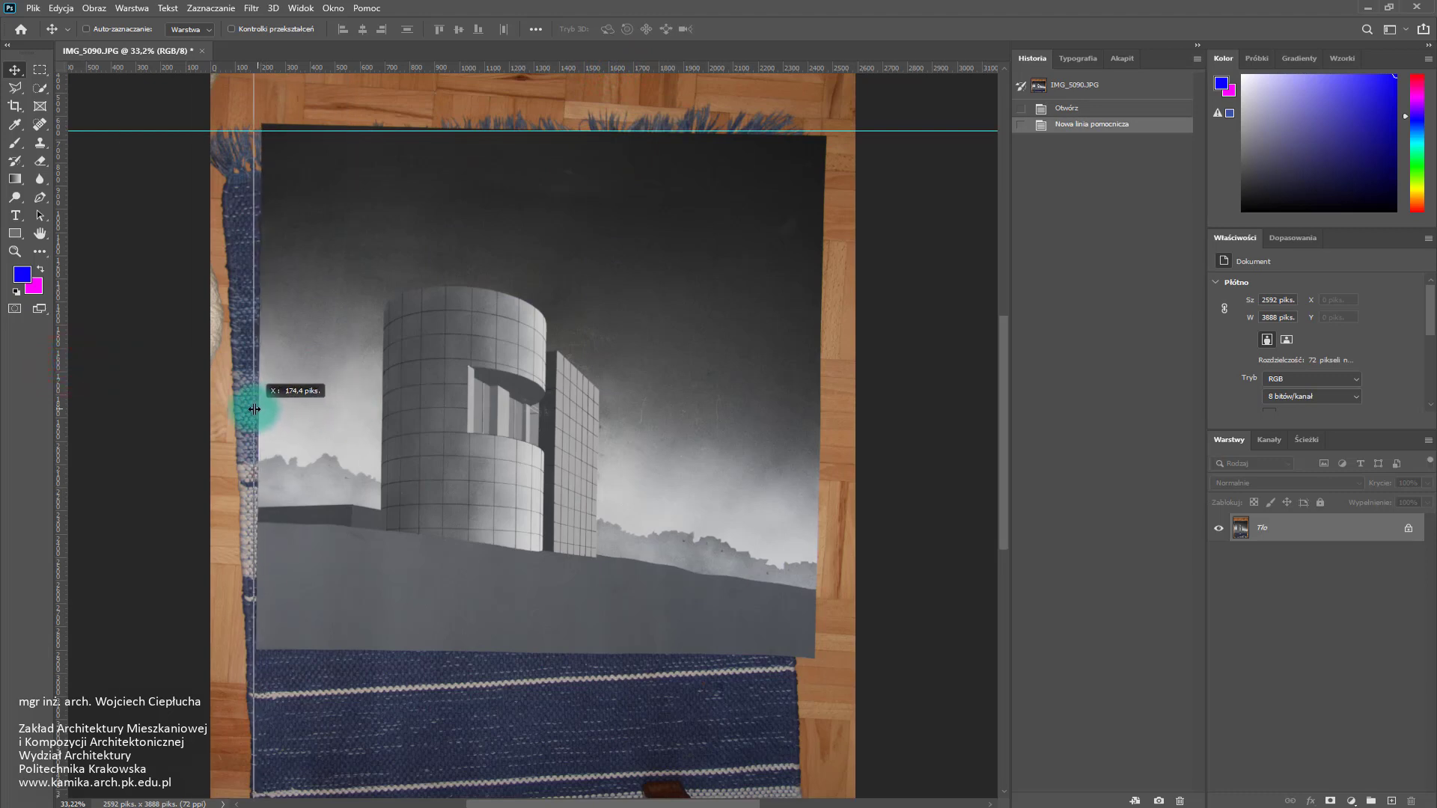
drag(254, 408, 255, 408)
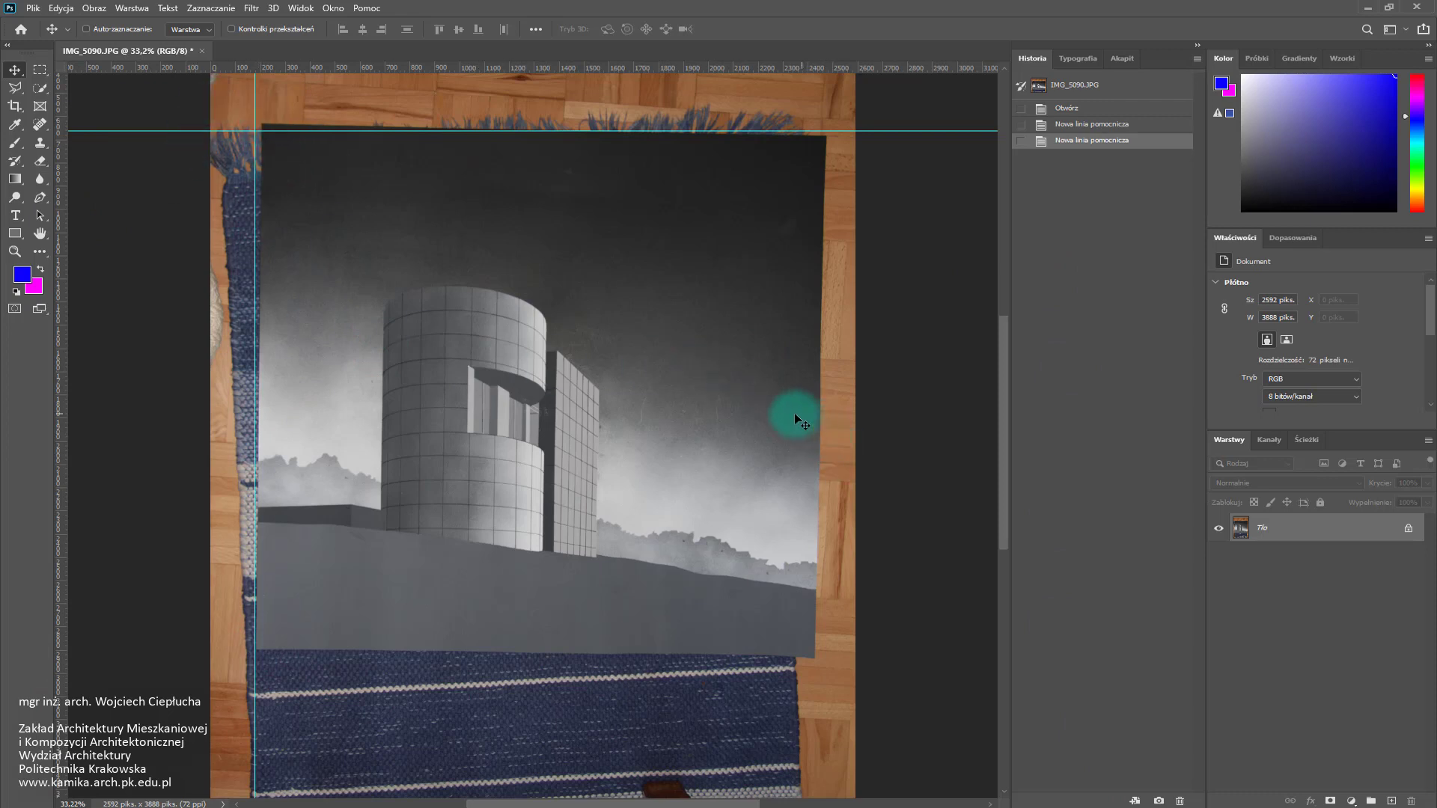
click(257, 311)
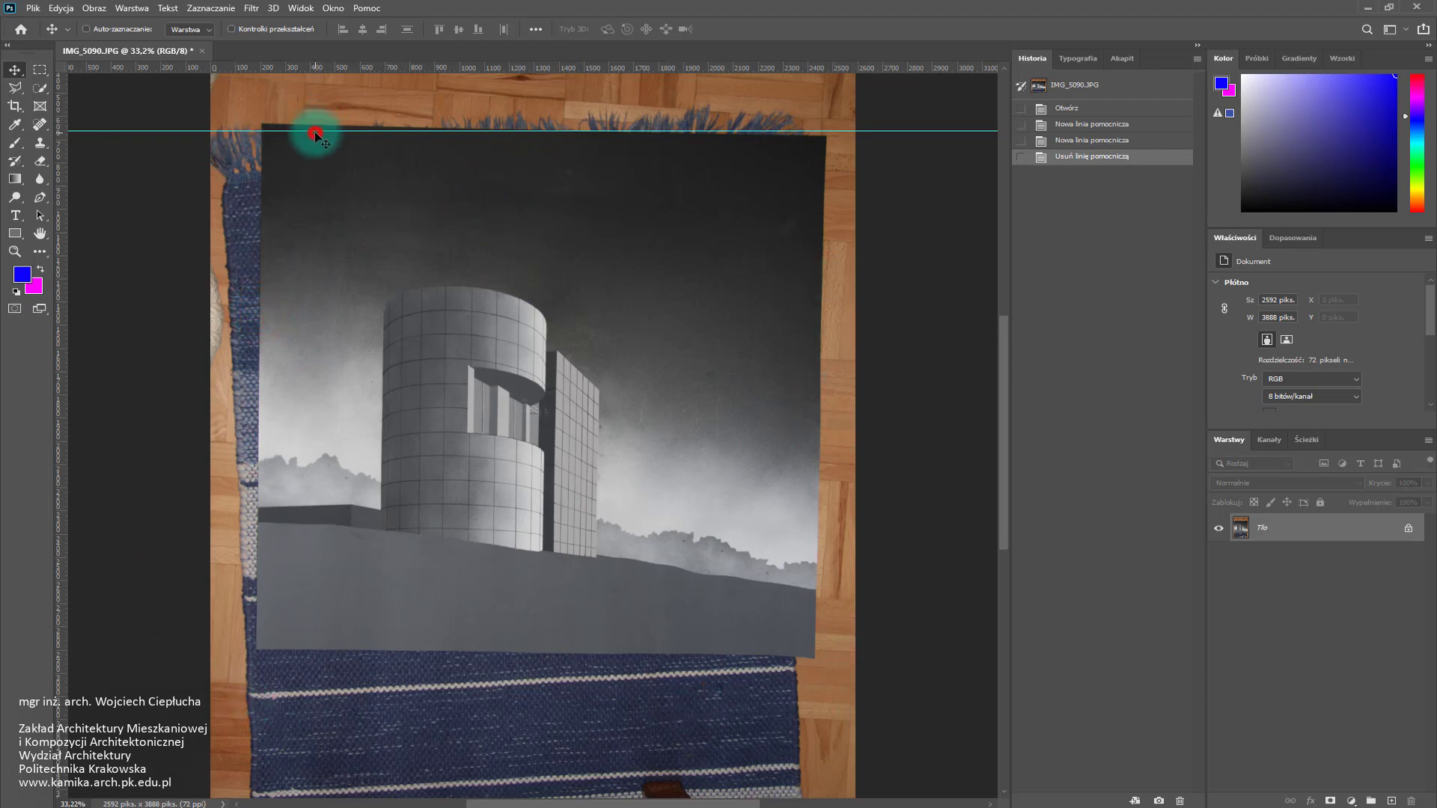
drag(316, 133, 367, 64)
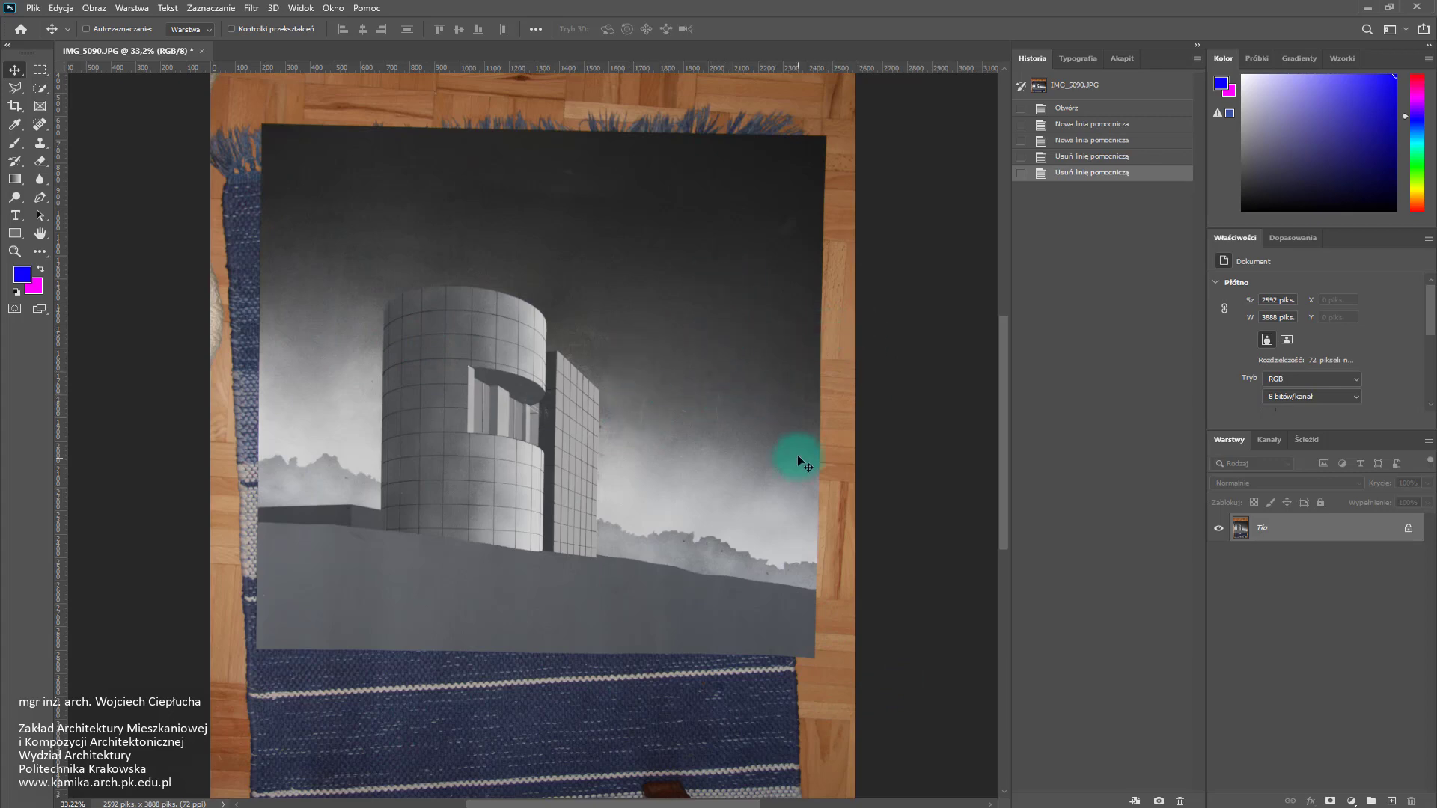
Zoom in and pan over the round tower's upper rings and right edge to the grid building.
scroll(493, 419, up, 3)
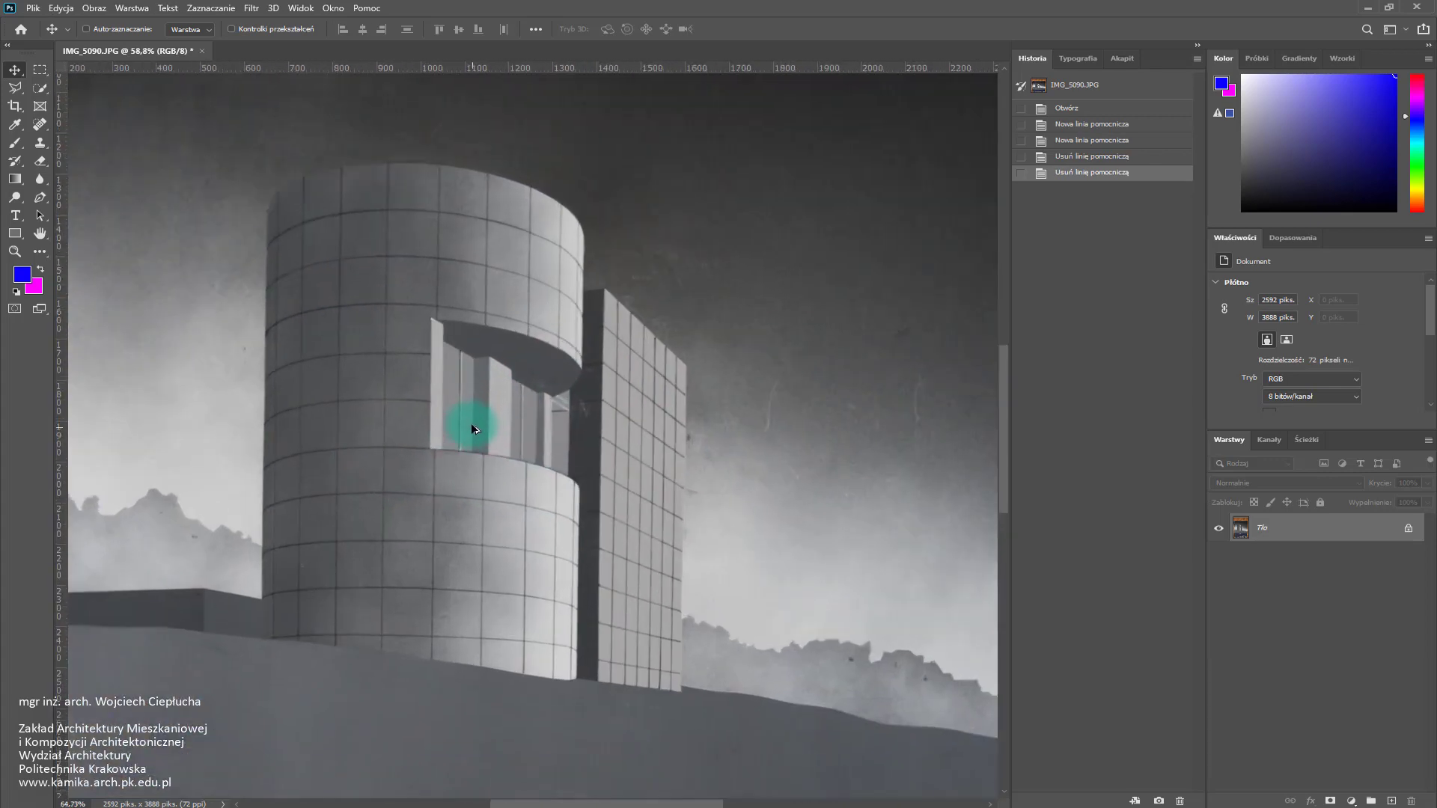
scroll(538, 410, up, 3)
scroll(538, 410, up, 2)
drag(754, 215, 587, 411)
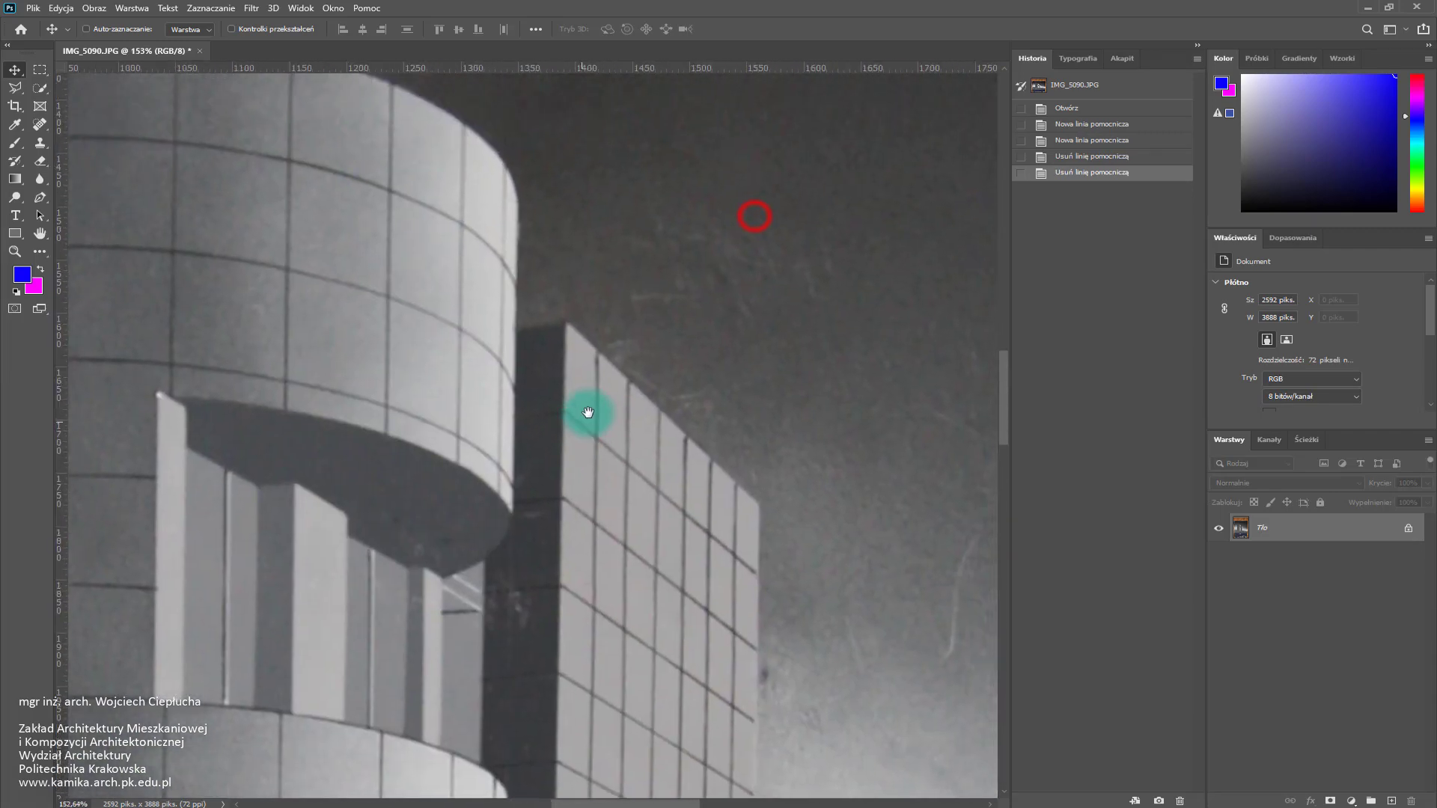
drag(430, 250, 770, 524)
mouse_move(457, 585)
mouse_down()
mouse_move(559, 515)
mouse_move(667, 408)
mouse_up()
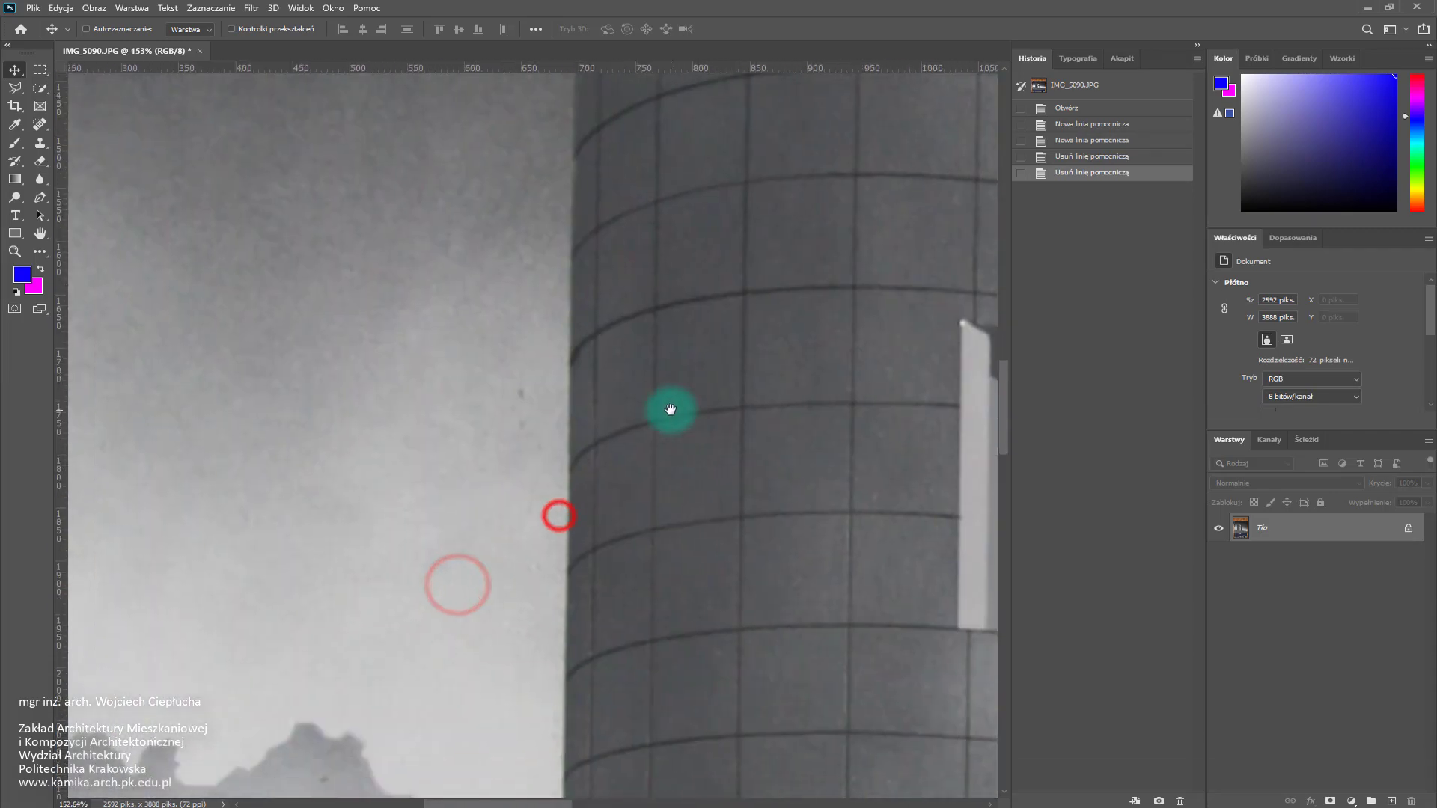
drag(658, 266, 527, 549)
scroll(630, 373, up, 1)
scroll(665, 338, up, 1)
drag(658, 257, 330, 289)
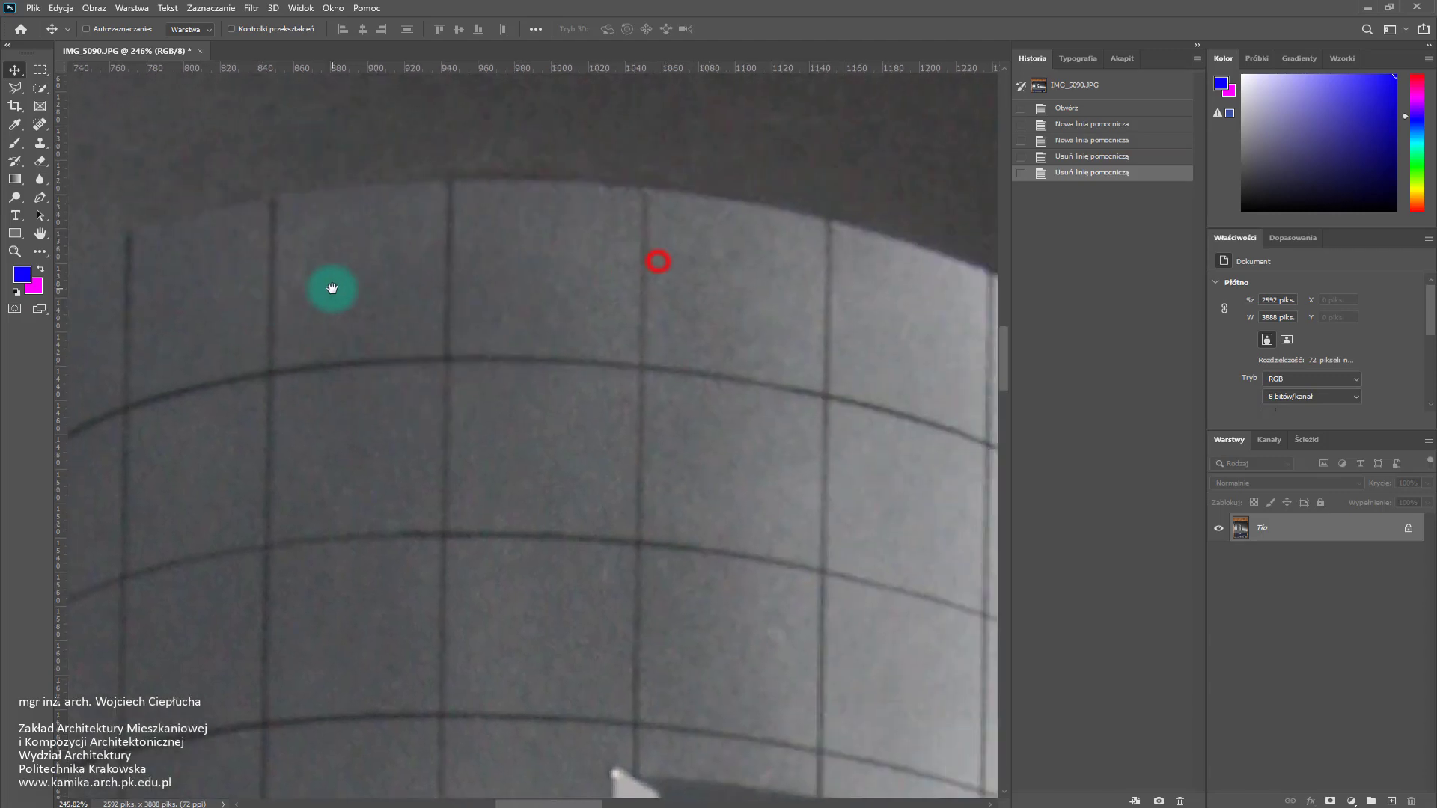
drag(728, 459, 369, 343)
mouse_move(640, 642)
mouse_down()
mouse_move(494, 477)
mouse_move(474, 401)
mouse_up()
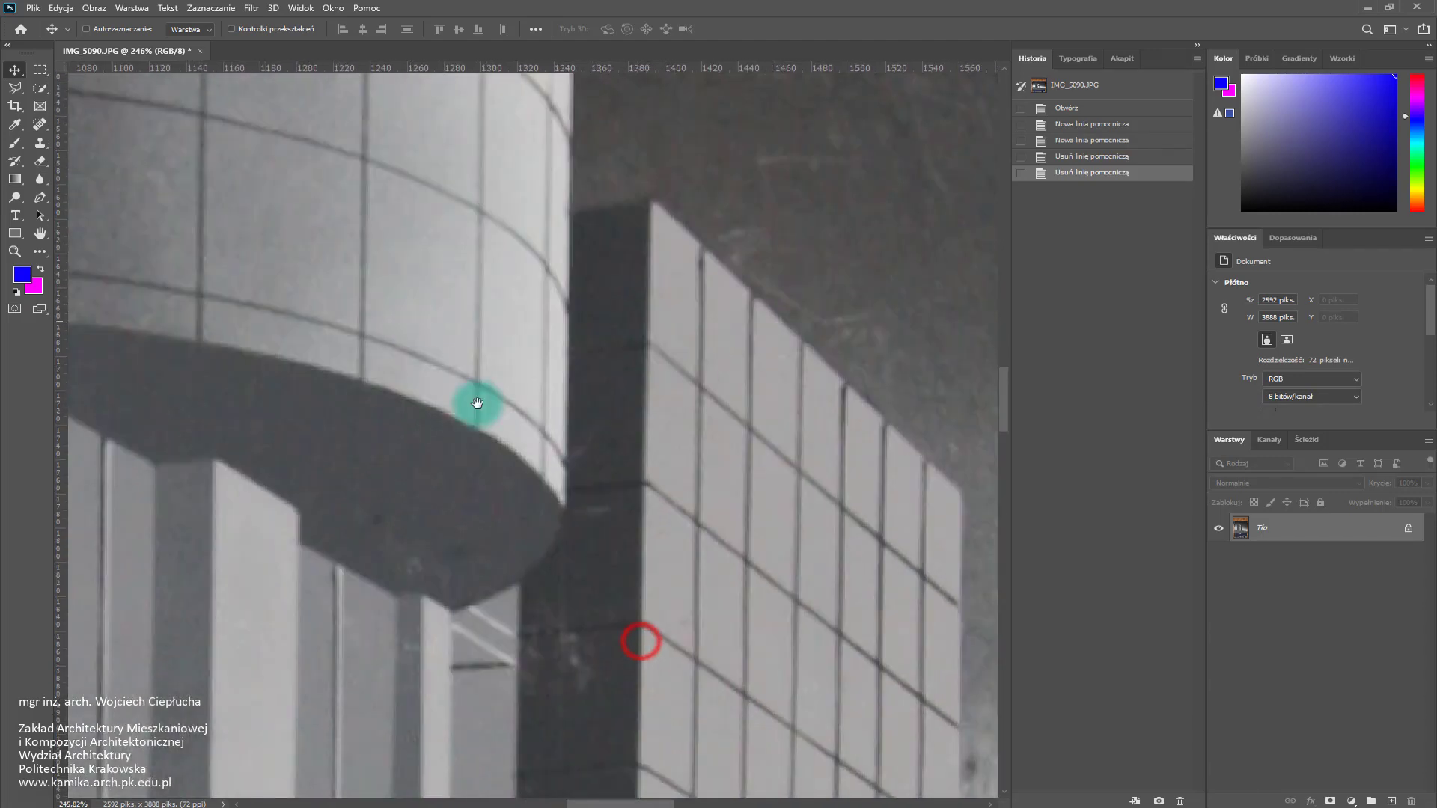
drag(754, 676, 468, 321)
drag(530, 627, 672, 451)
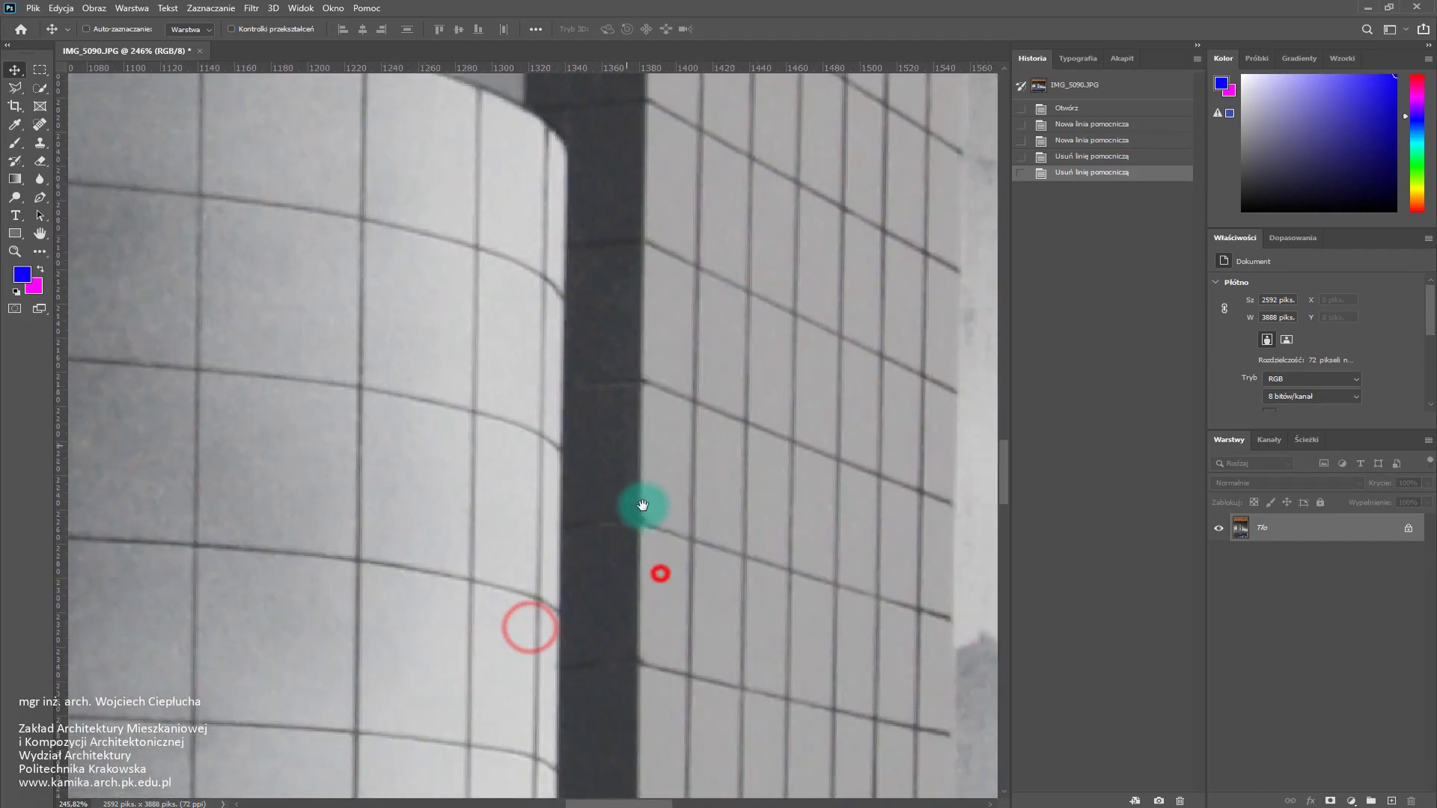
Zoom out and back in, moving the magnified view to the sky beside the tower.
scroll(499, 443, down, 1)
scroll(499, 434, down, 2)
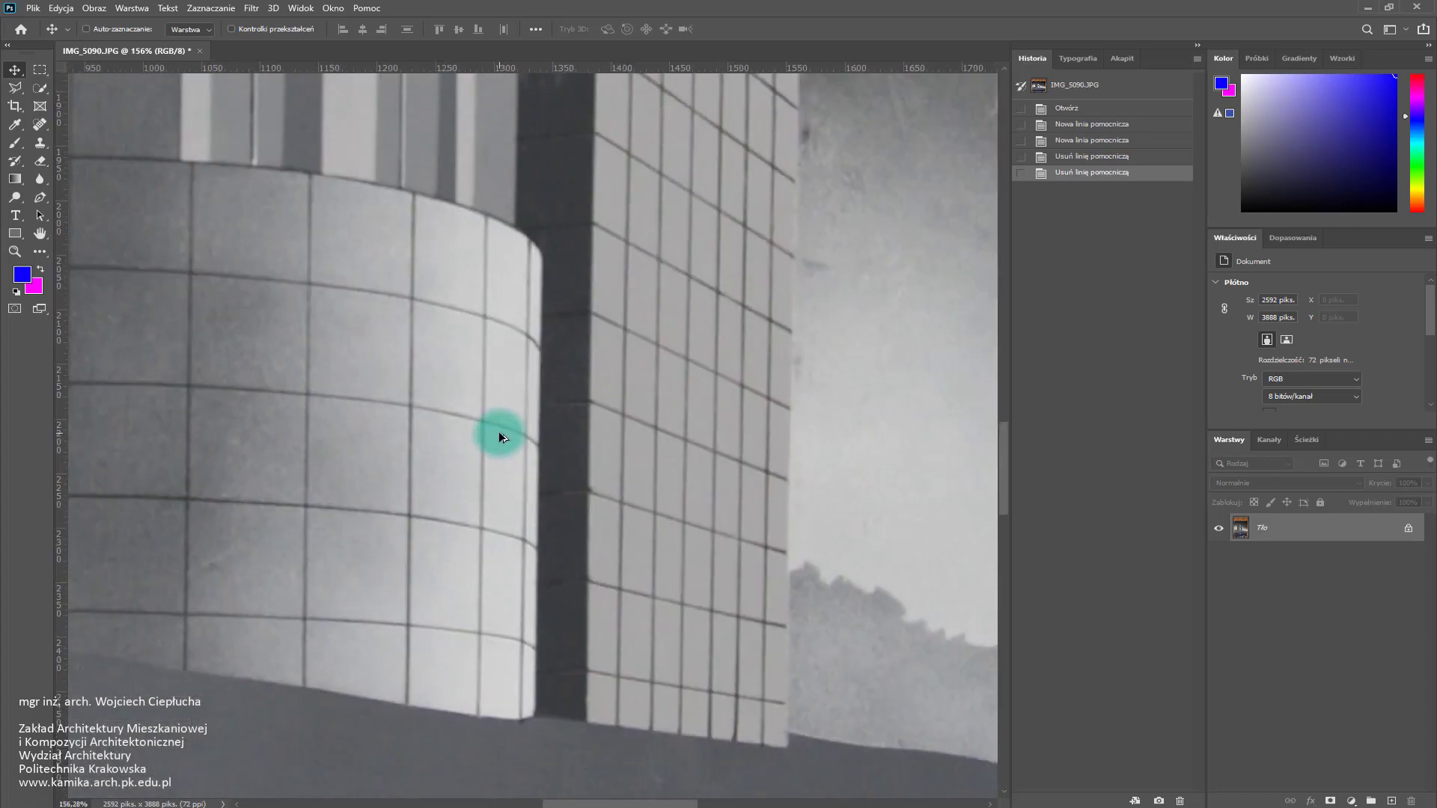
scroll(499, 431, down, 3)
scroll(708, 368, down, 2)
scroll(708, 367, up, 2)
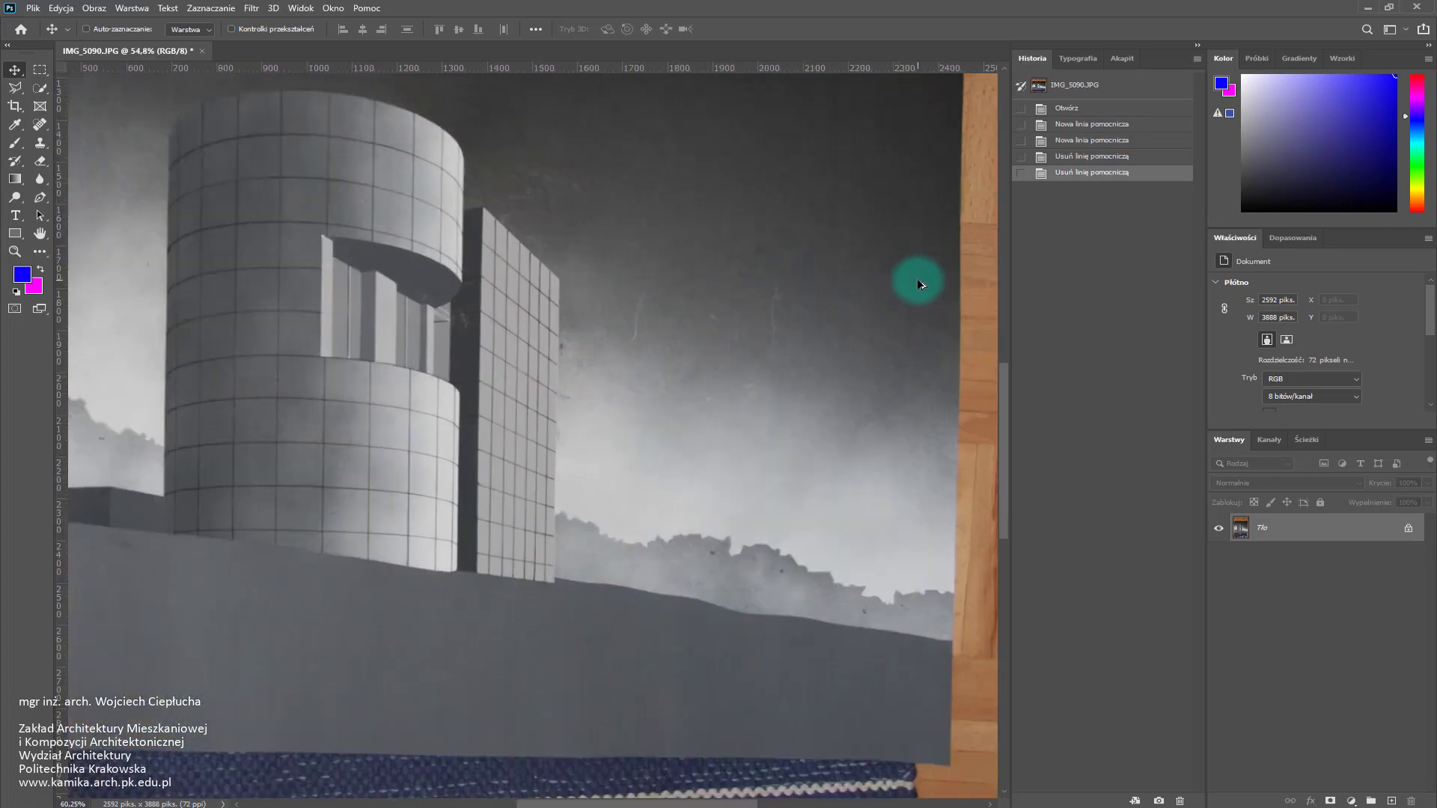
scroll(922, 283, up, 2)
drag(419, 228, 463, 318)
Look over the grey wall and floor below the building, then zoom out to about 55%.
scroll(389, 298, down, 2)
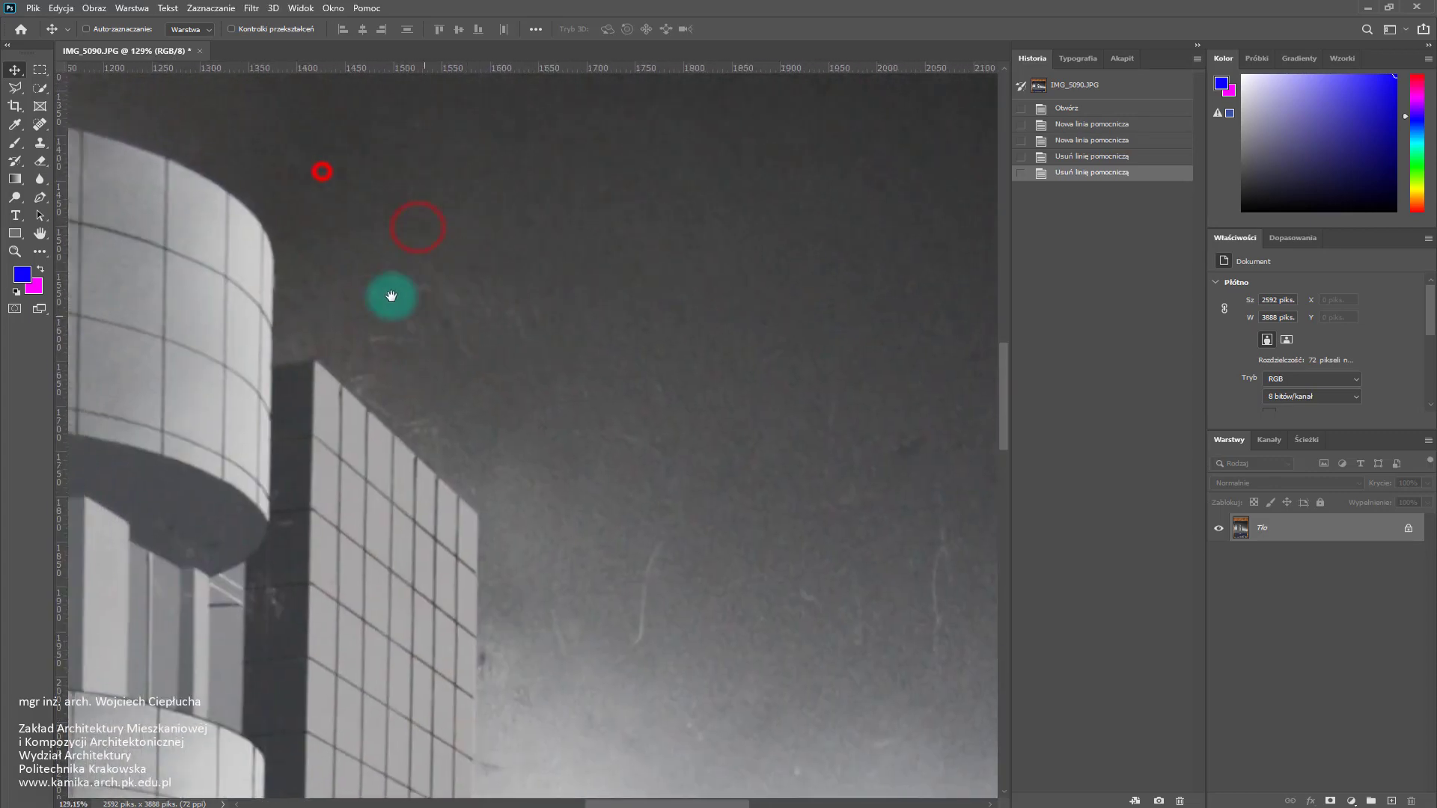
scroll(658, 466, down, 2)
scroll(591, 602, down, 2)
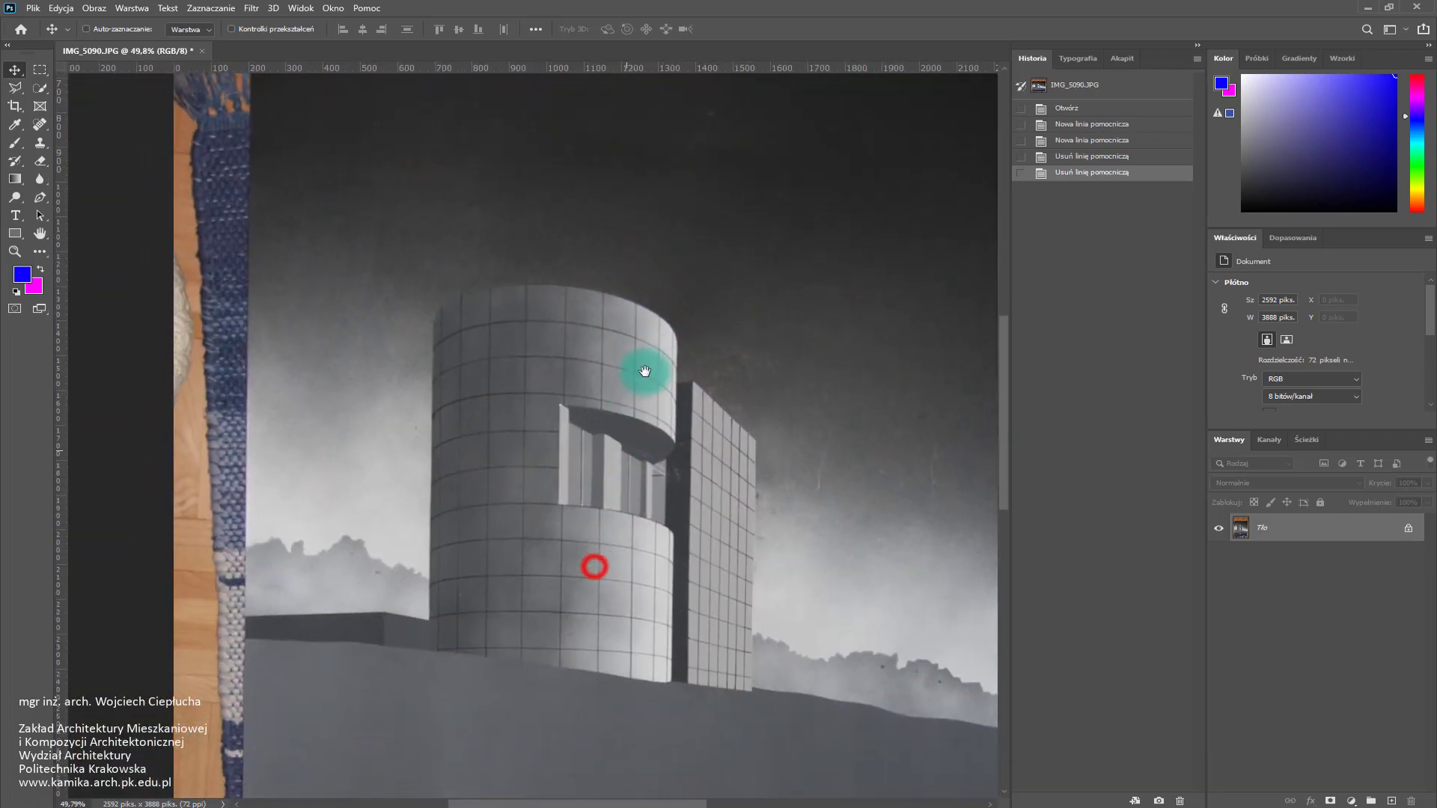
scroll(641, 352, up, 2)
scroll(420, 600, up, 2)
scroll(725, 629, up, 2)
drag(725, 628, 688, 601)
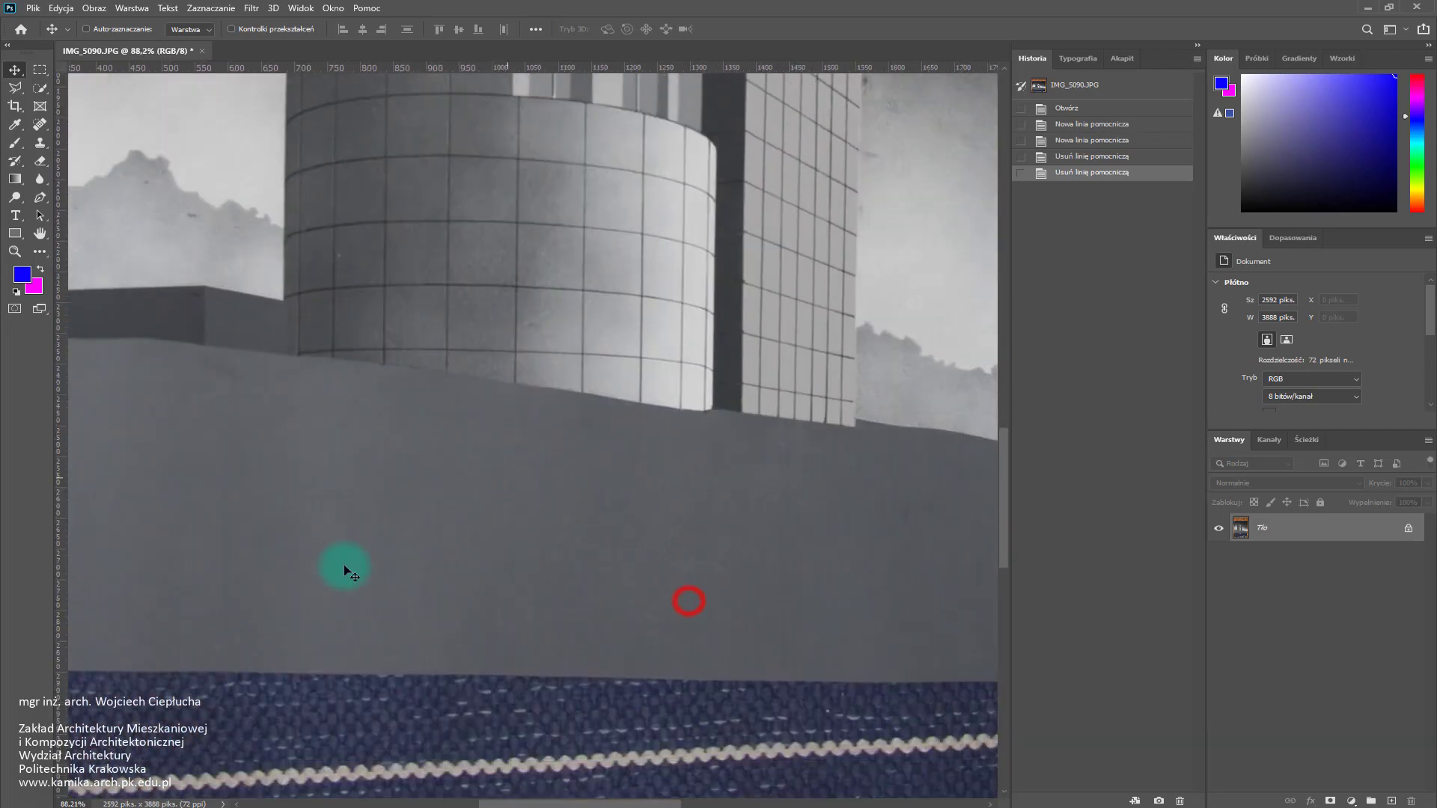
drag(787, 562, 581, 536)
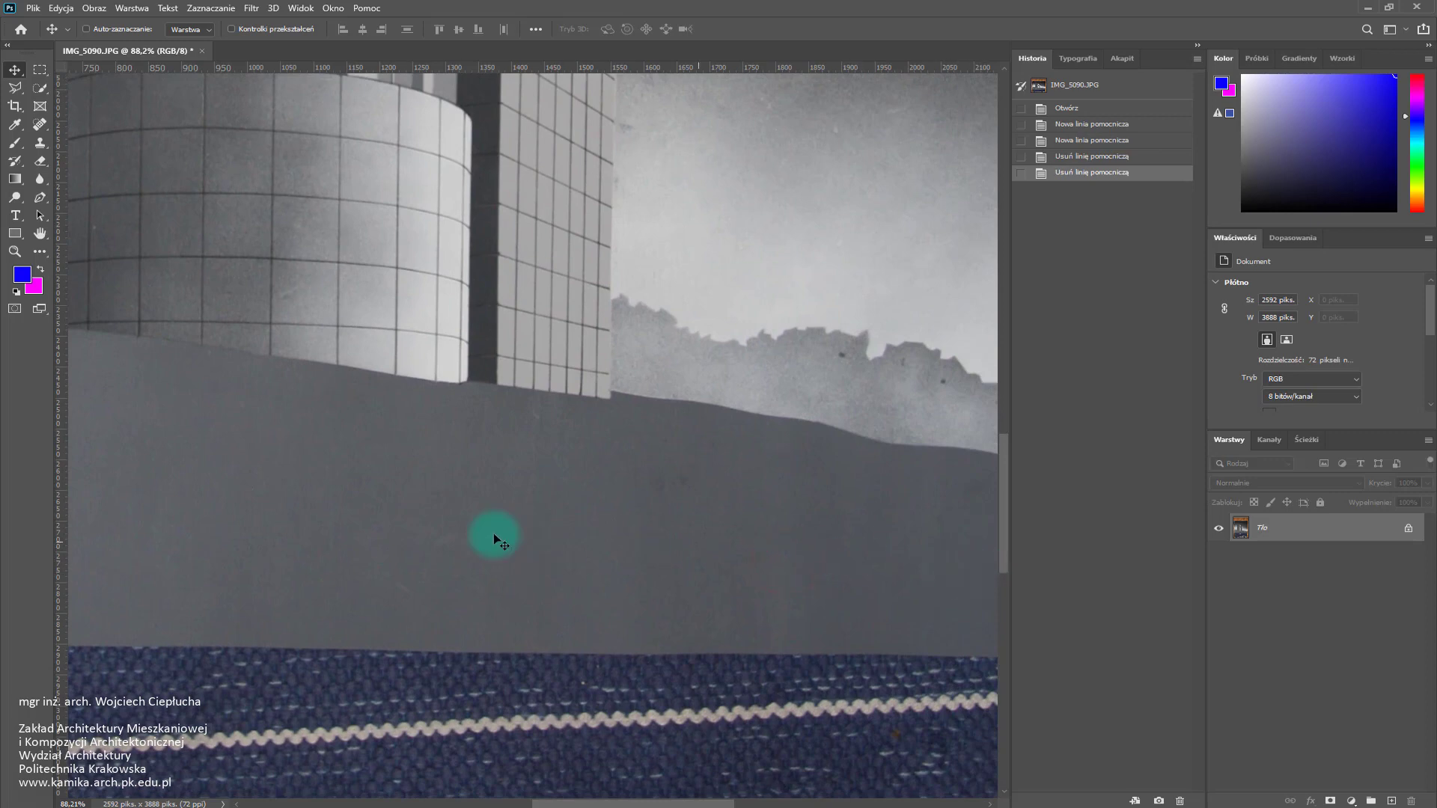
scroll(538, 518, down, 1)
scroll(537, 518, down, 3)
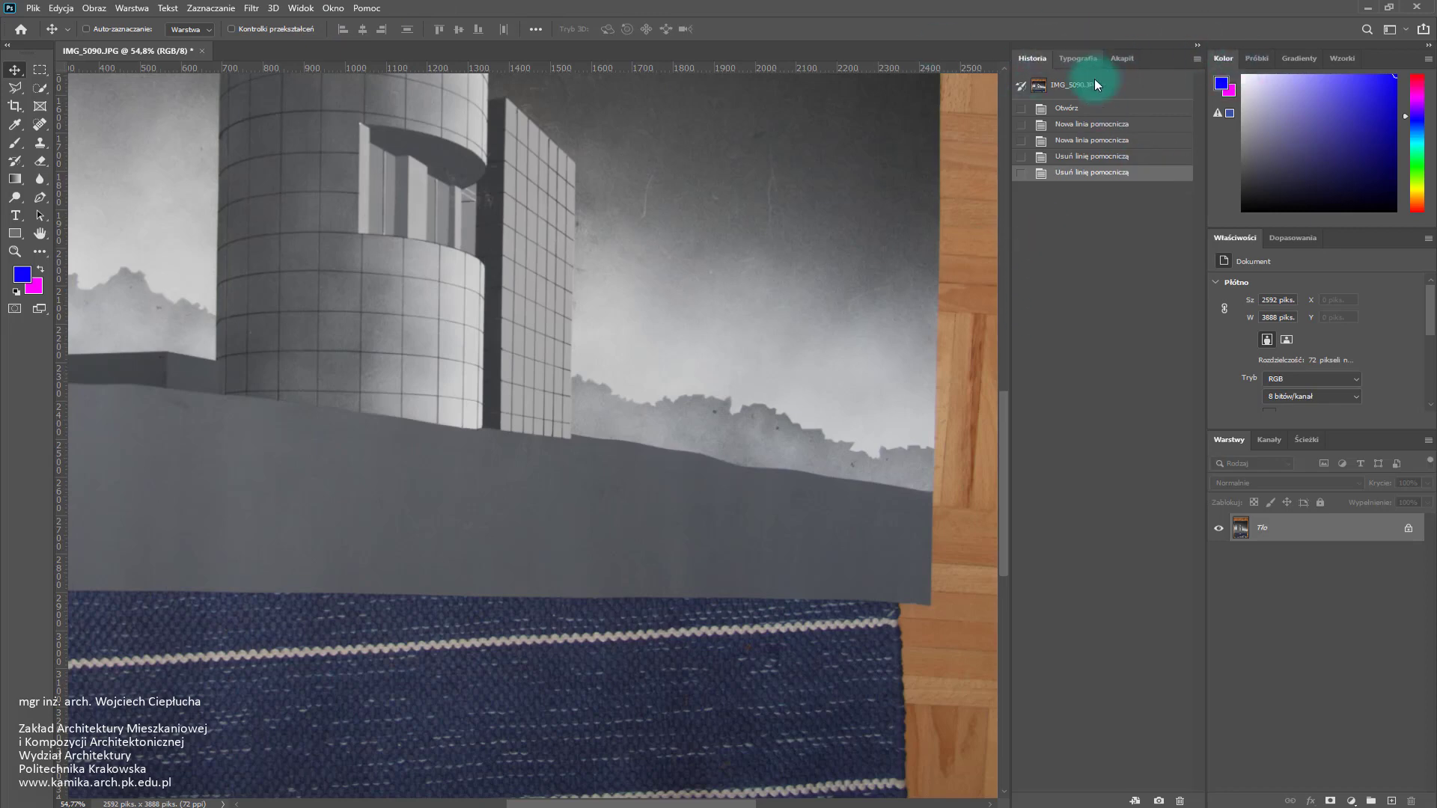
Browse the Typografia and Akapit panel tabs, then return to Historia.
click(312, 12)
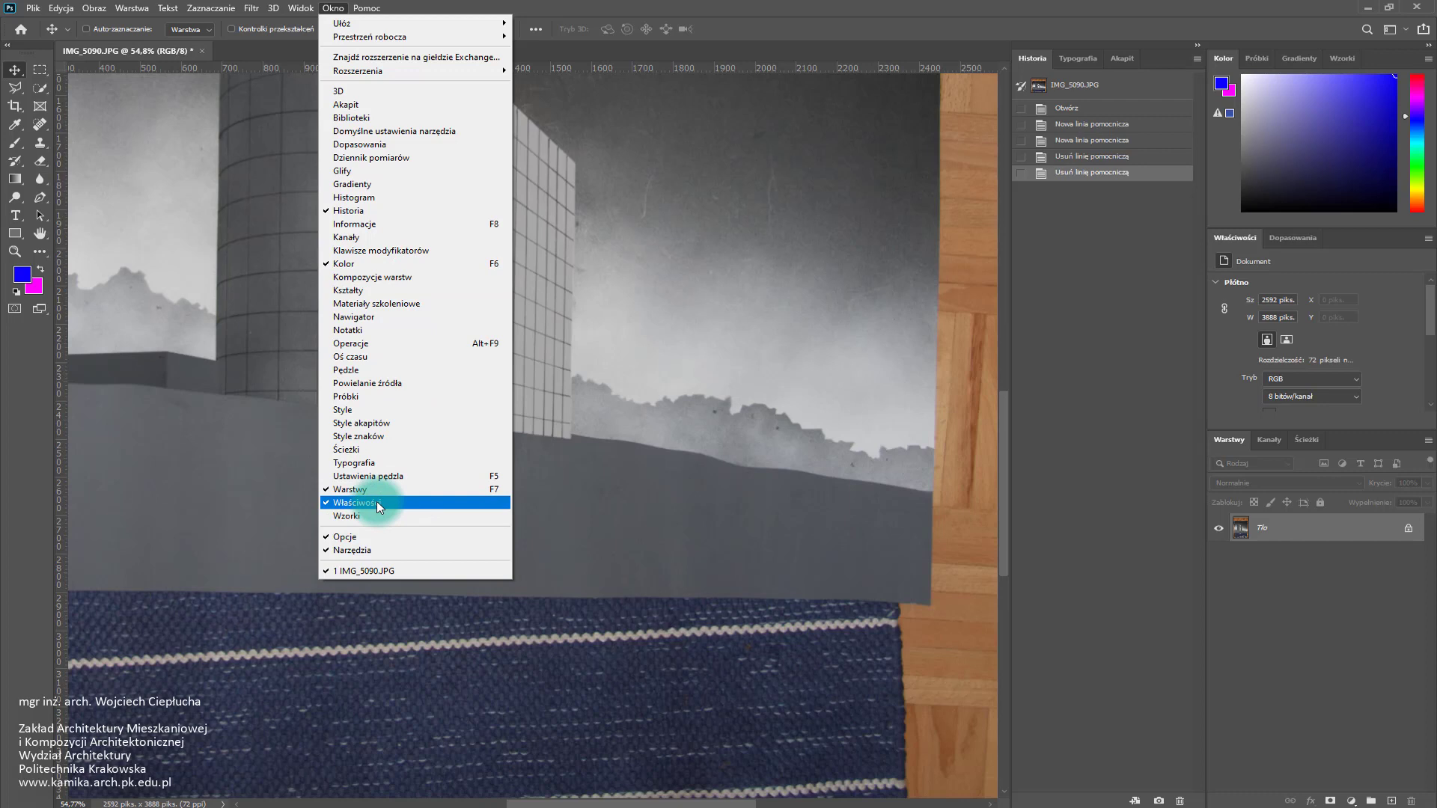
click(1088, 59)
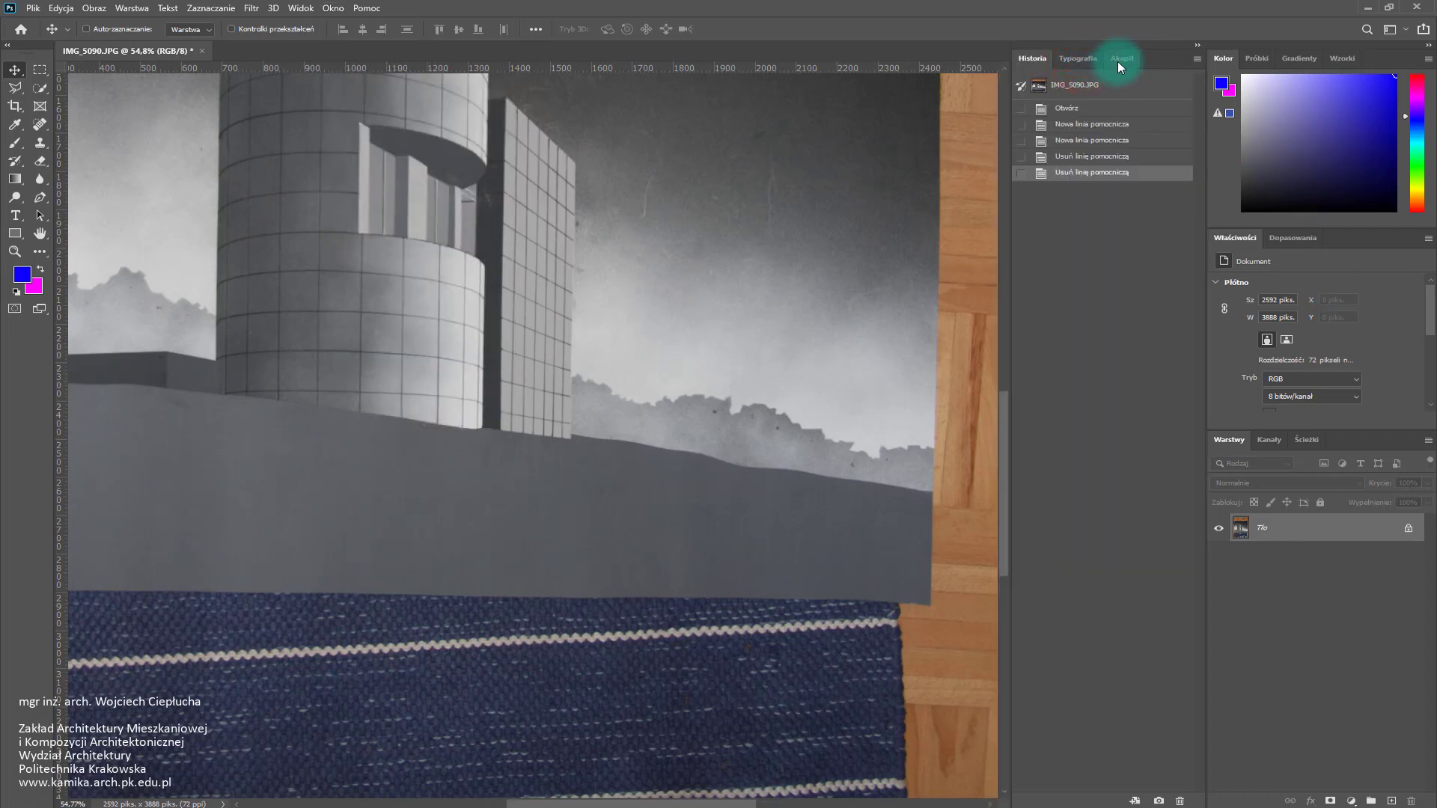
click(1120, 60)
click(1062, 58)
Show the Dopasowania panel, opening and dismissing the new adjustment-layer list without choosing one.
click(1293, 238)
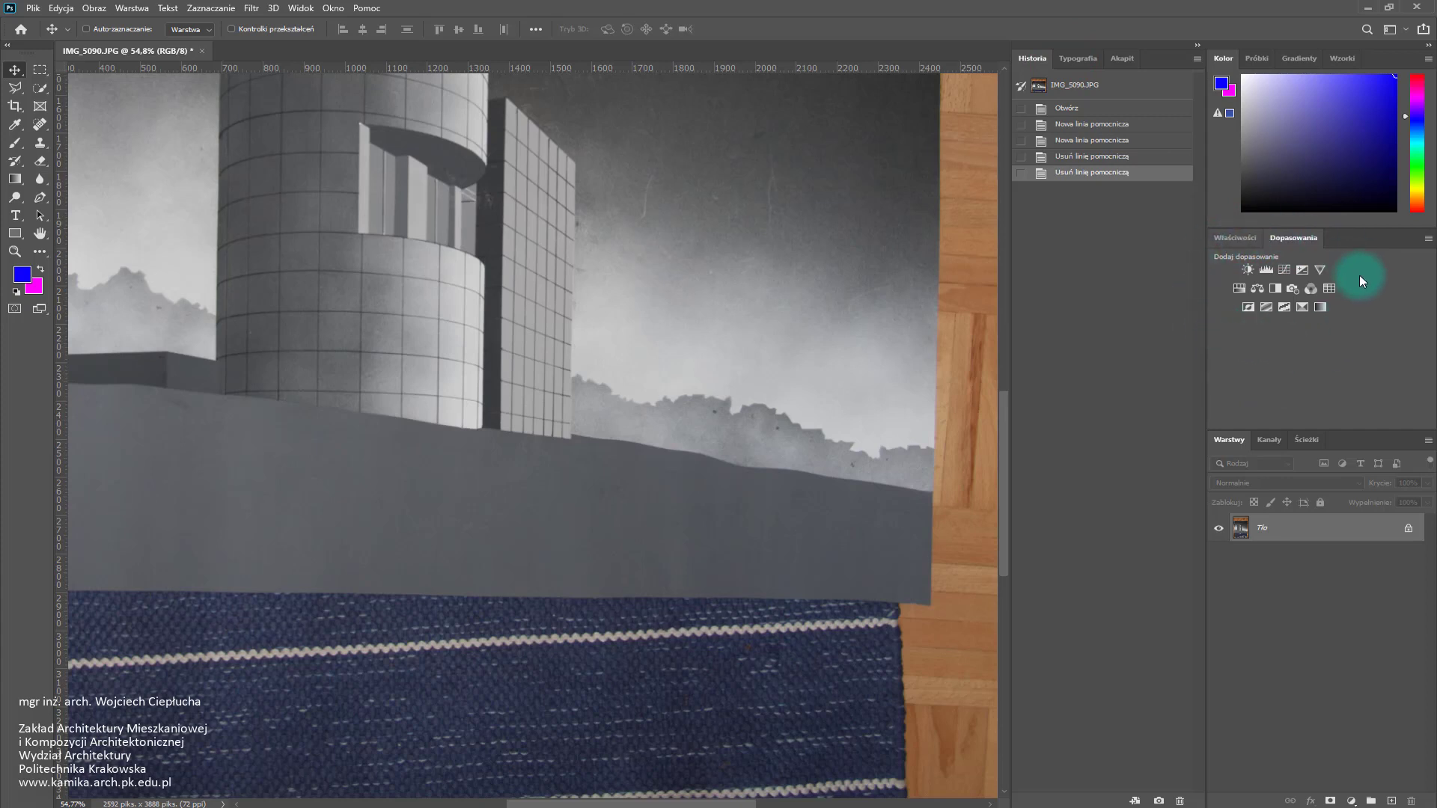
click(1350, 800)
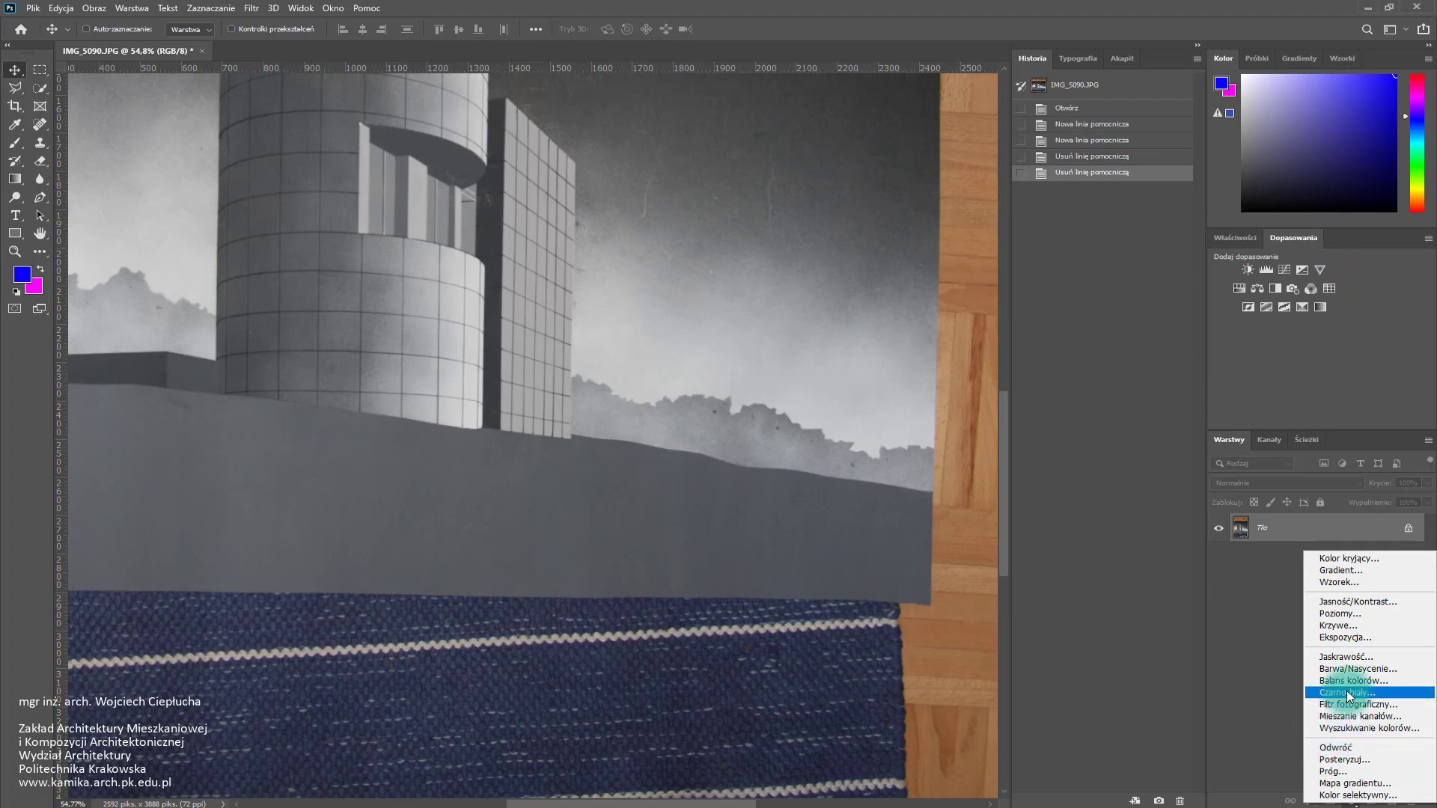
click(1175, 608)
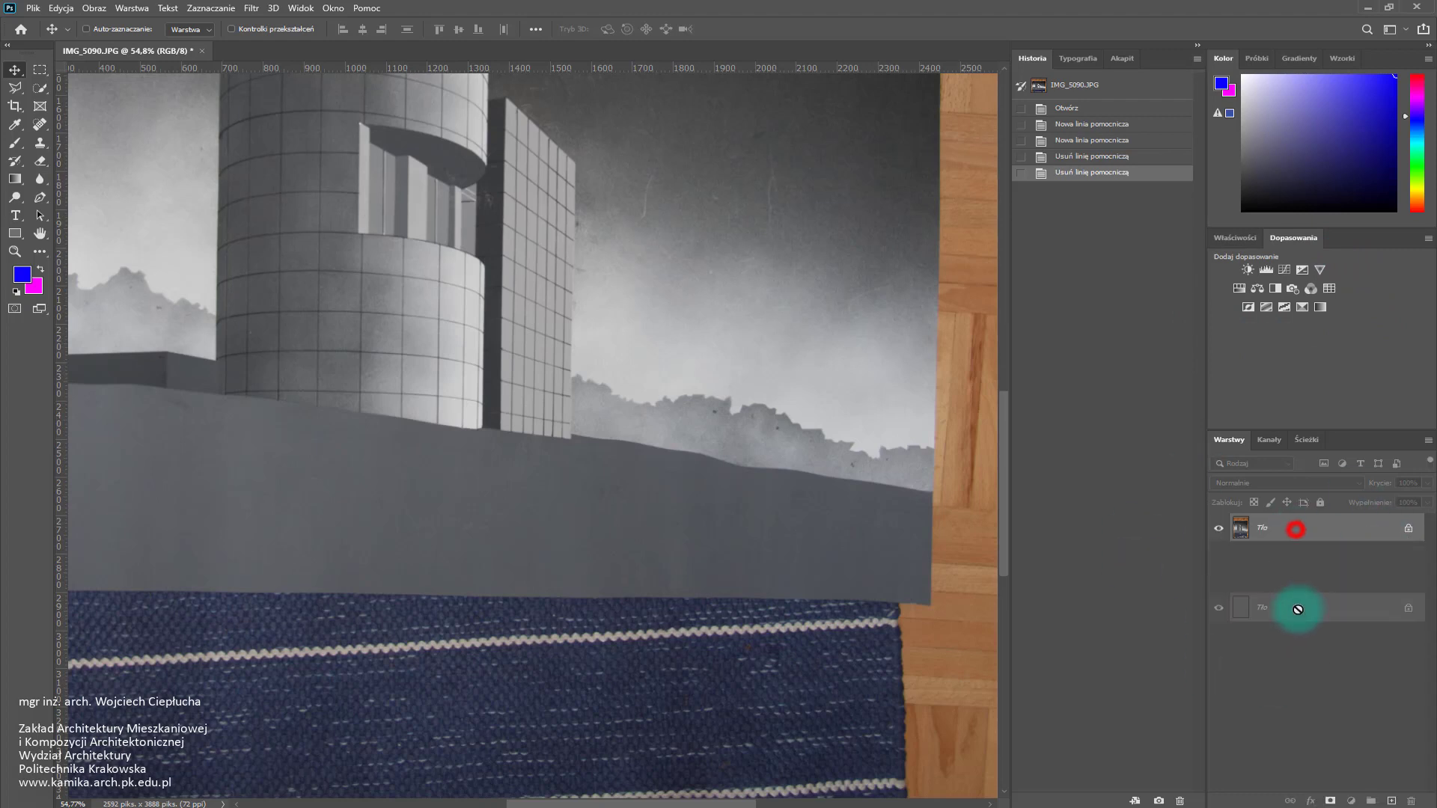
click(33, 9)
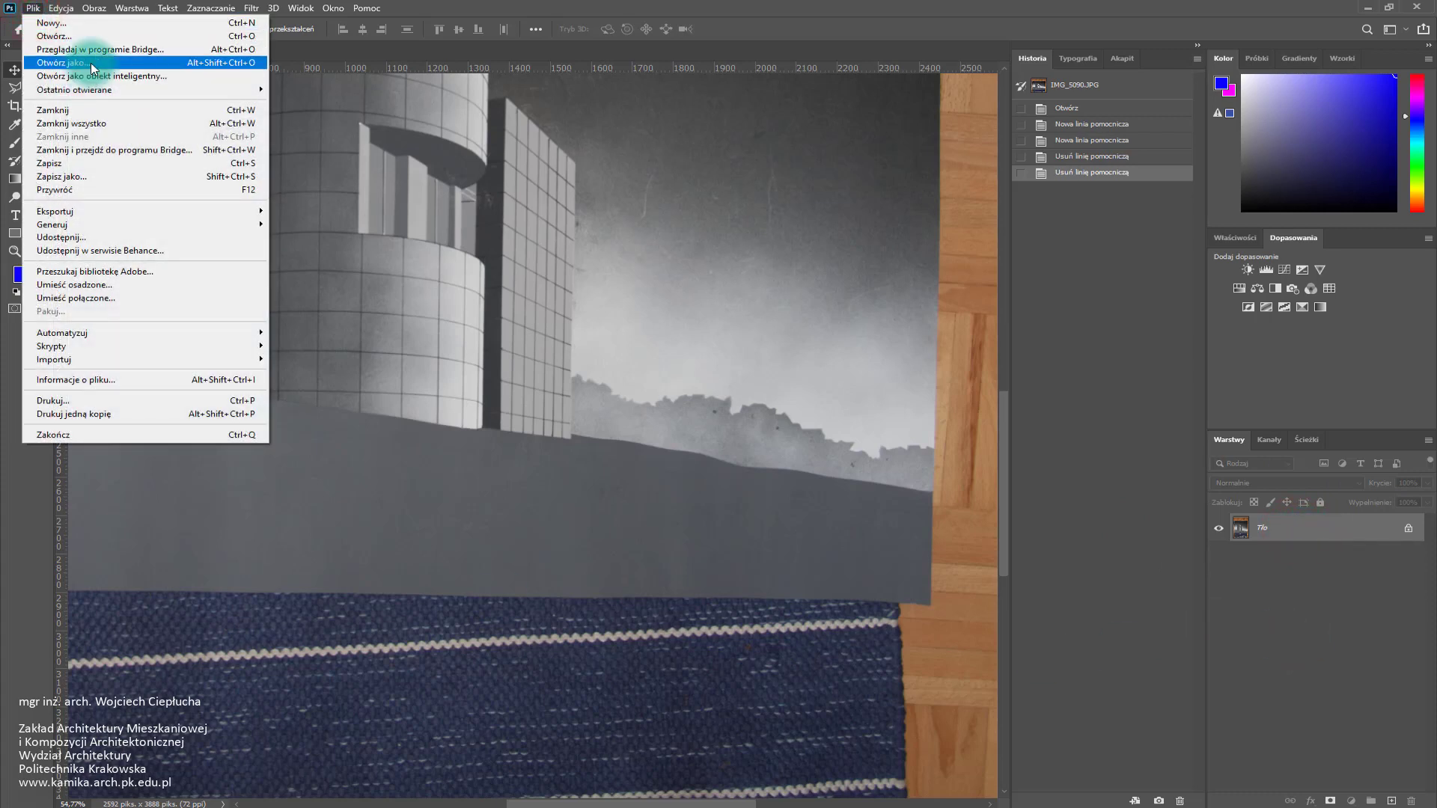
click(433, 9)
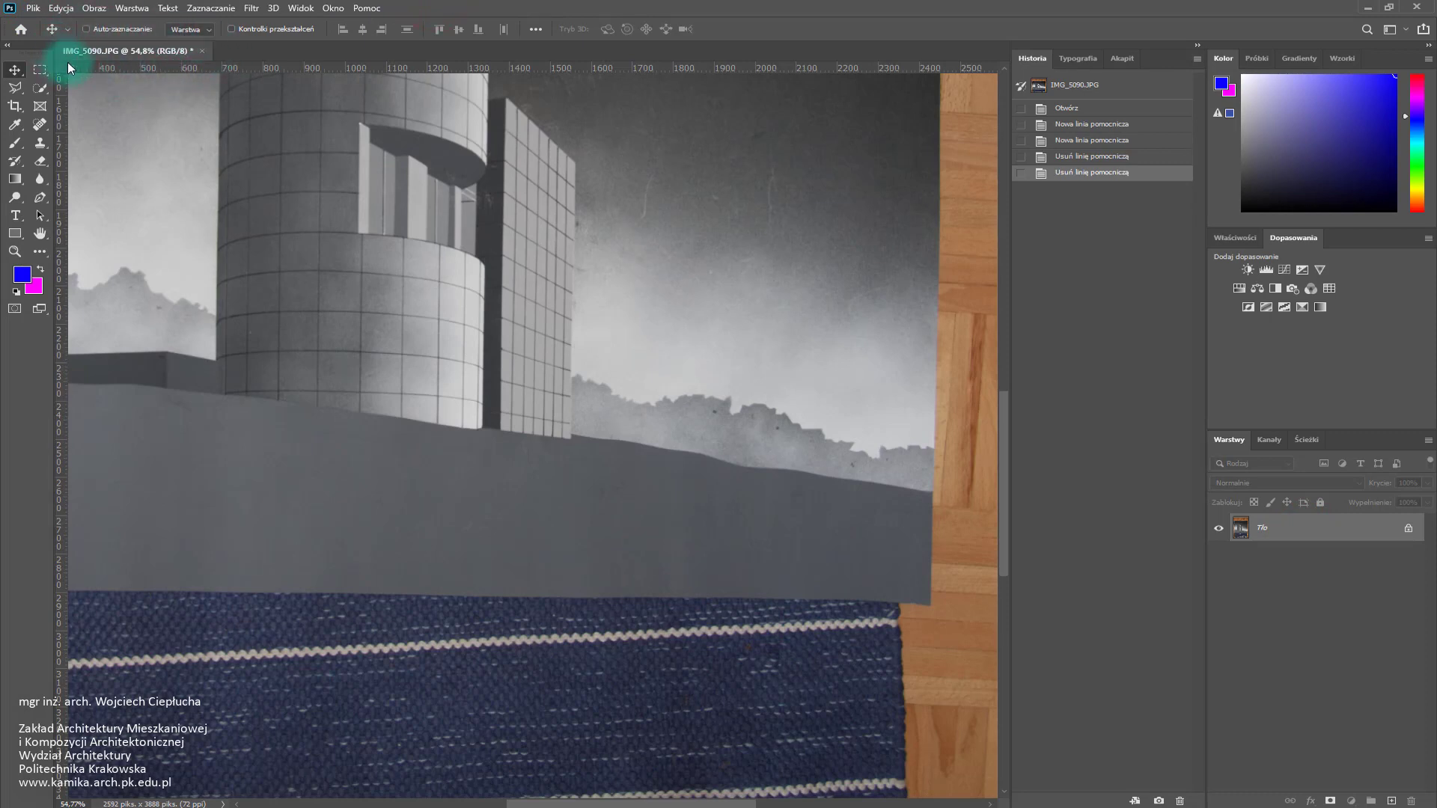
click(91, 59)
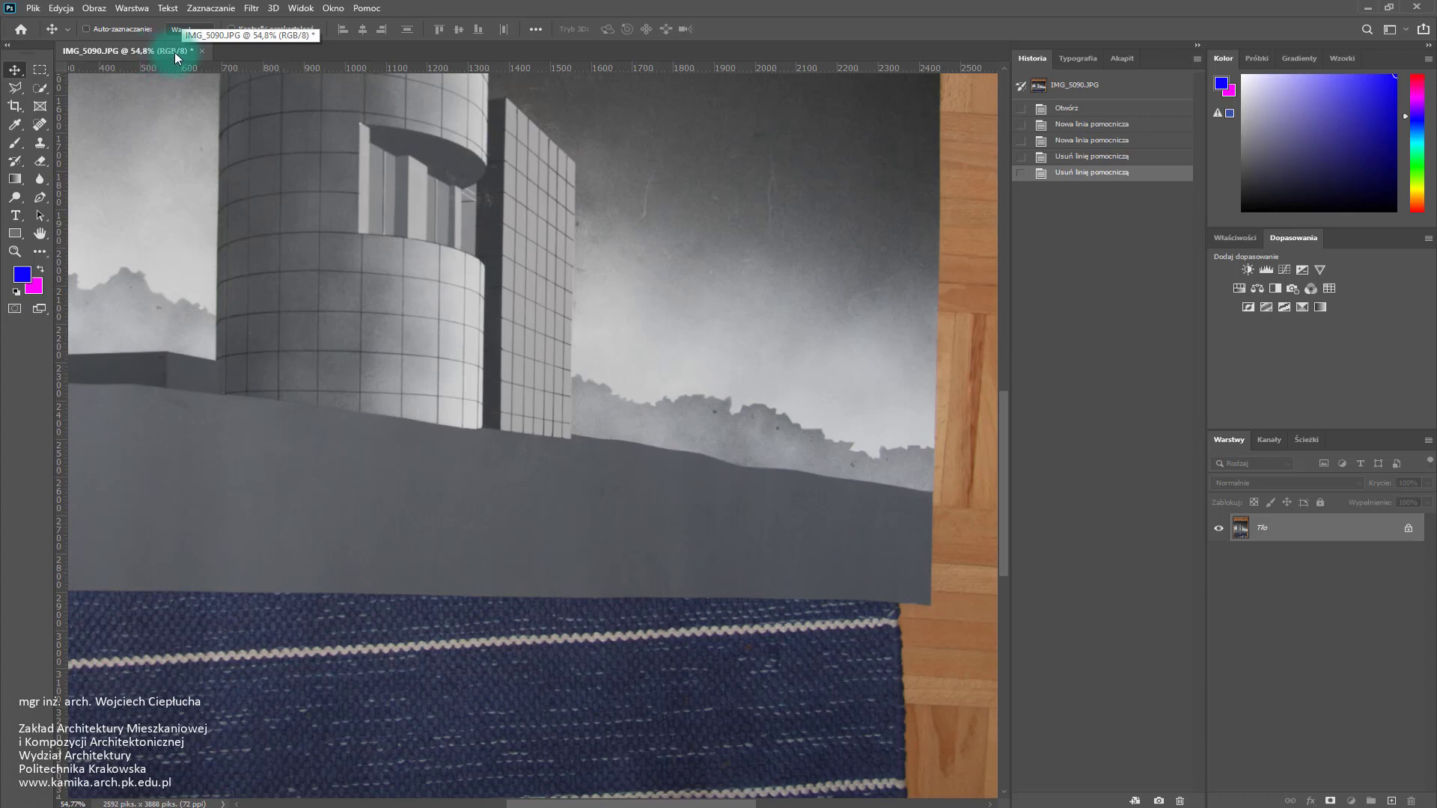
drag(155, 55, 150, 54)
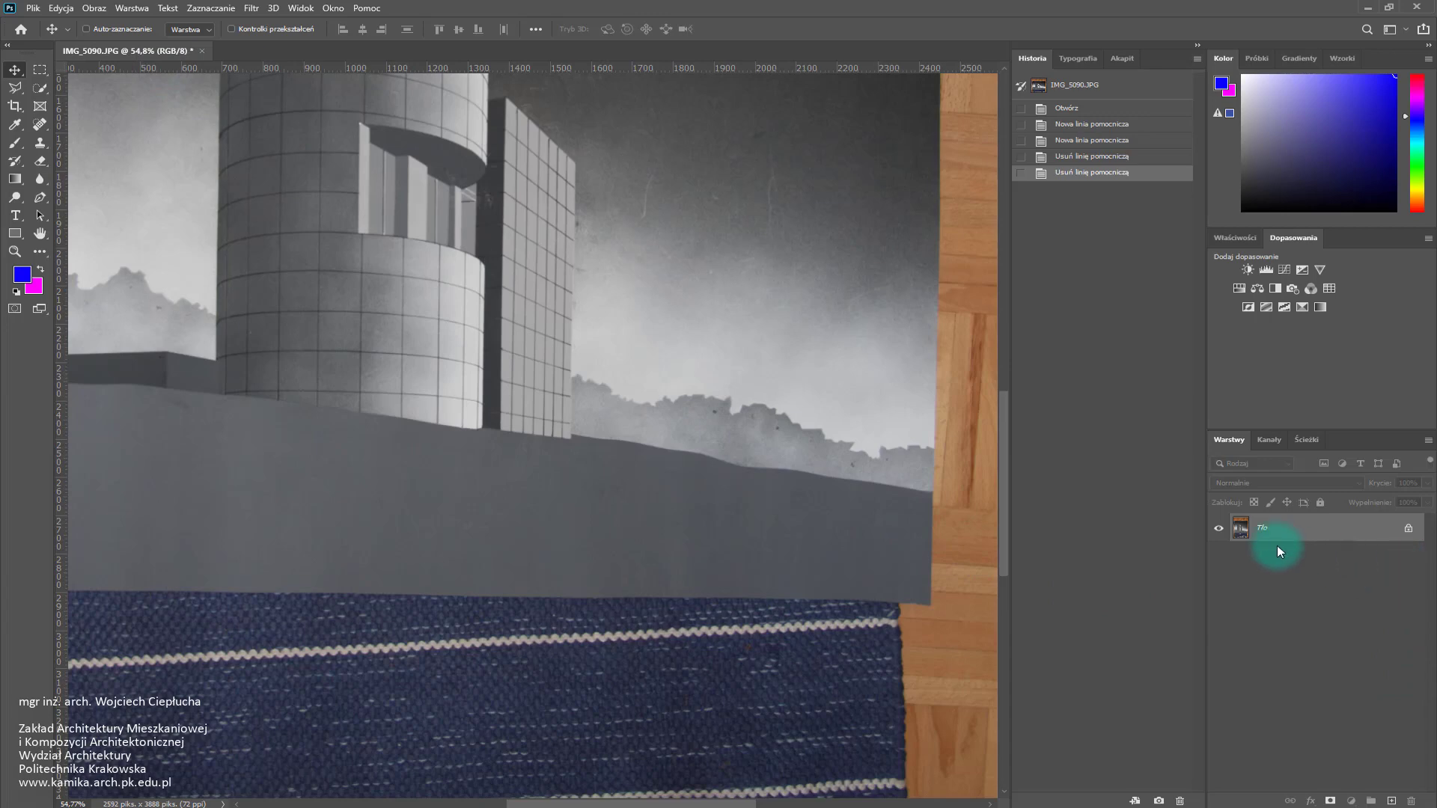
scroll(491, 387, right, 2)
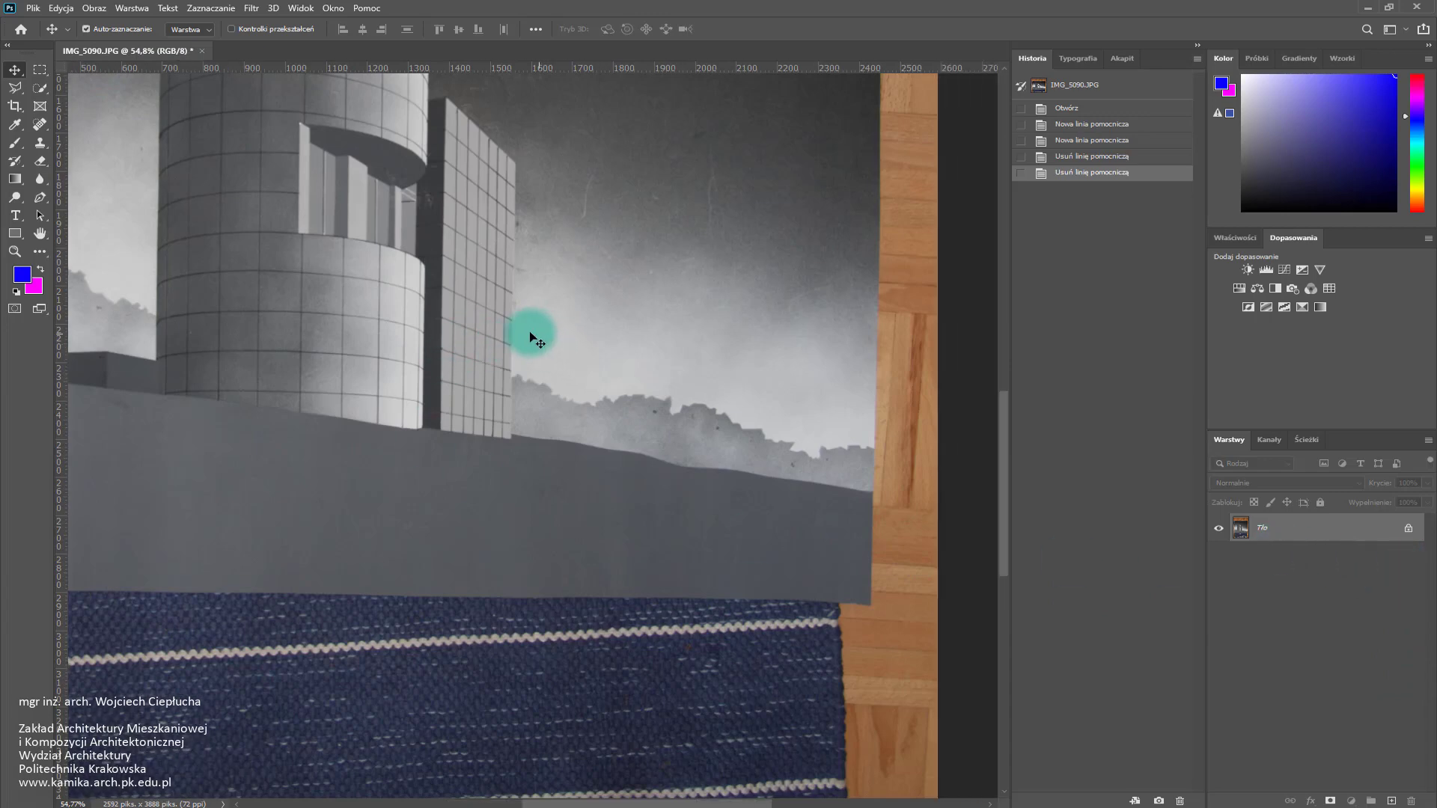
Open the Preferences dialog via Edycja > Preferencje > Ogólne.
click(334, 8)
click(166, 9)
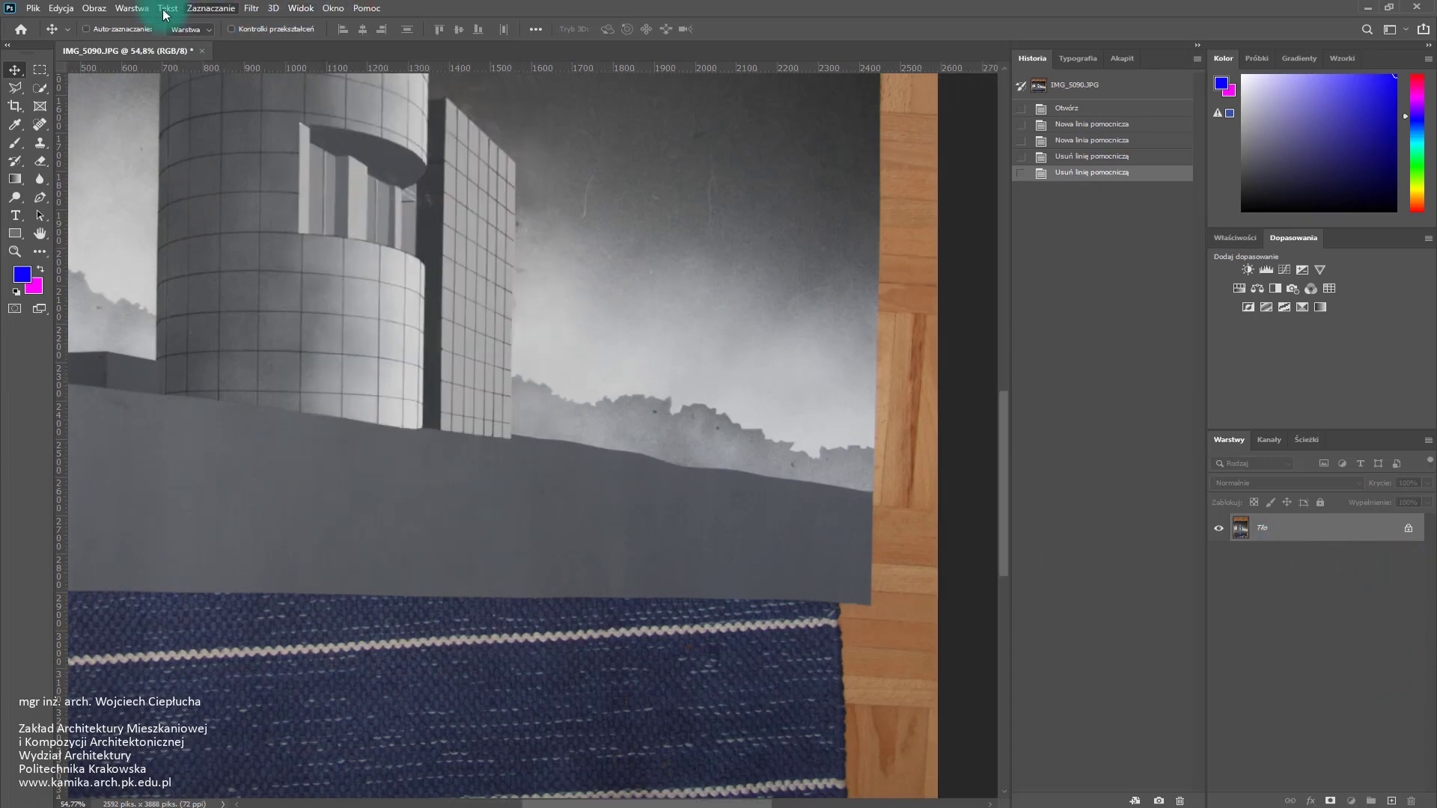
click(33, 9)
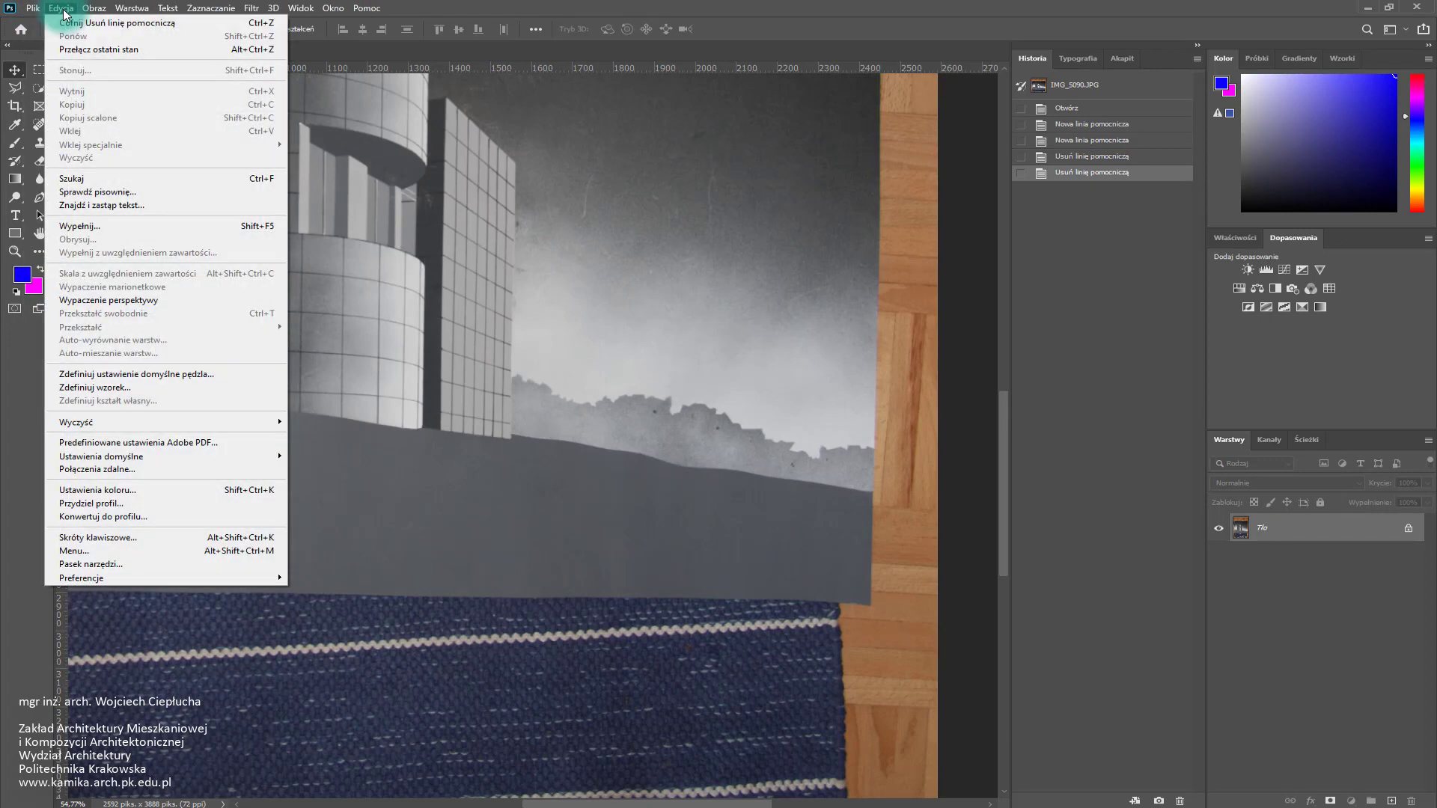
mouse_move(166, 577)
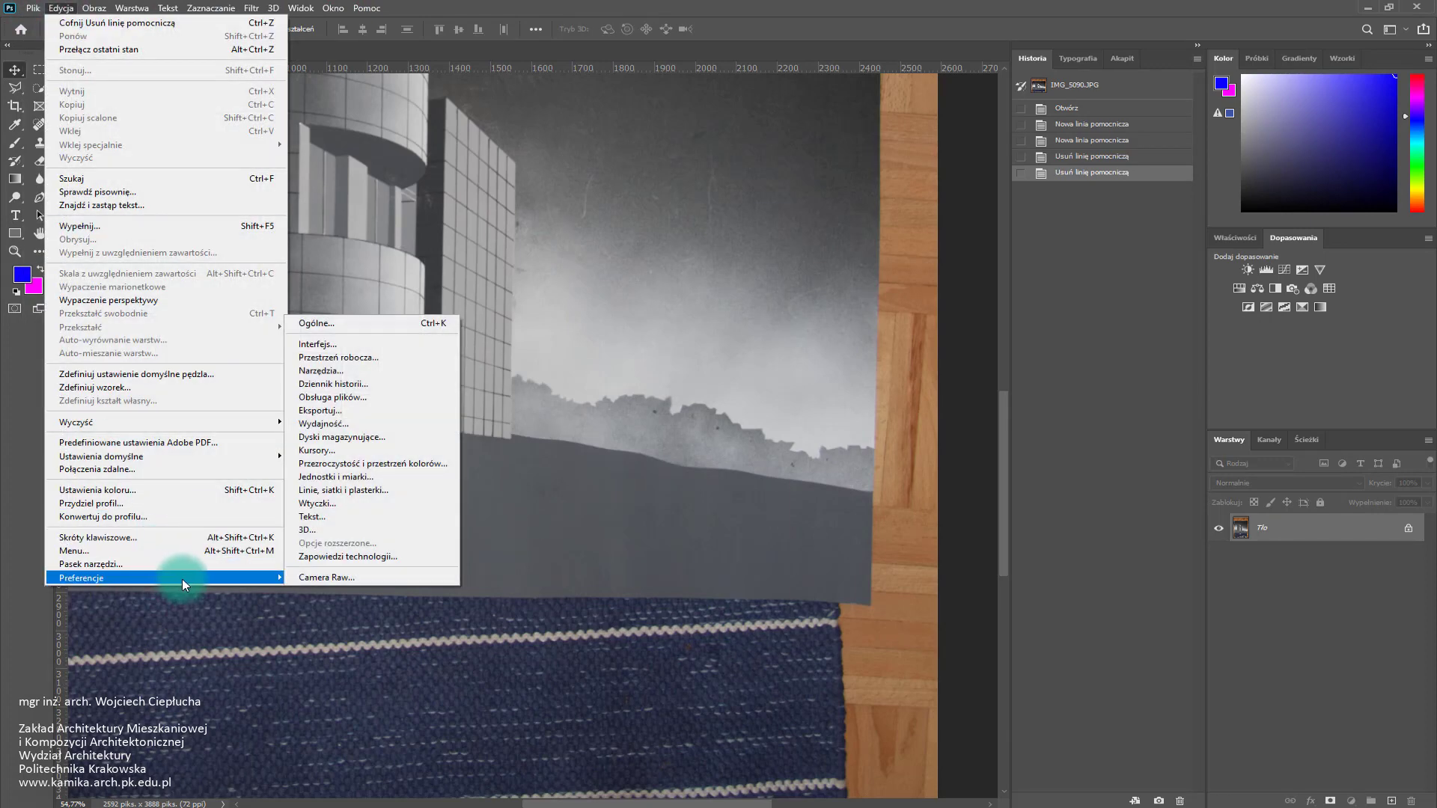
click(356, 324)
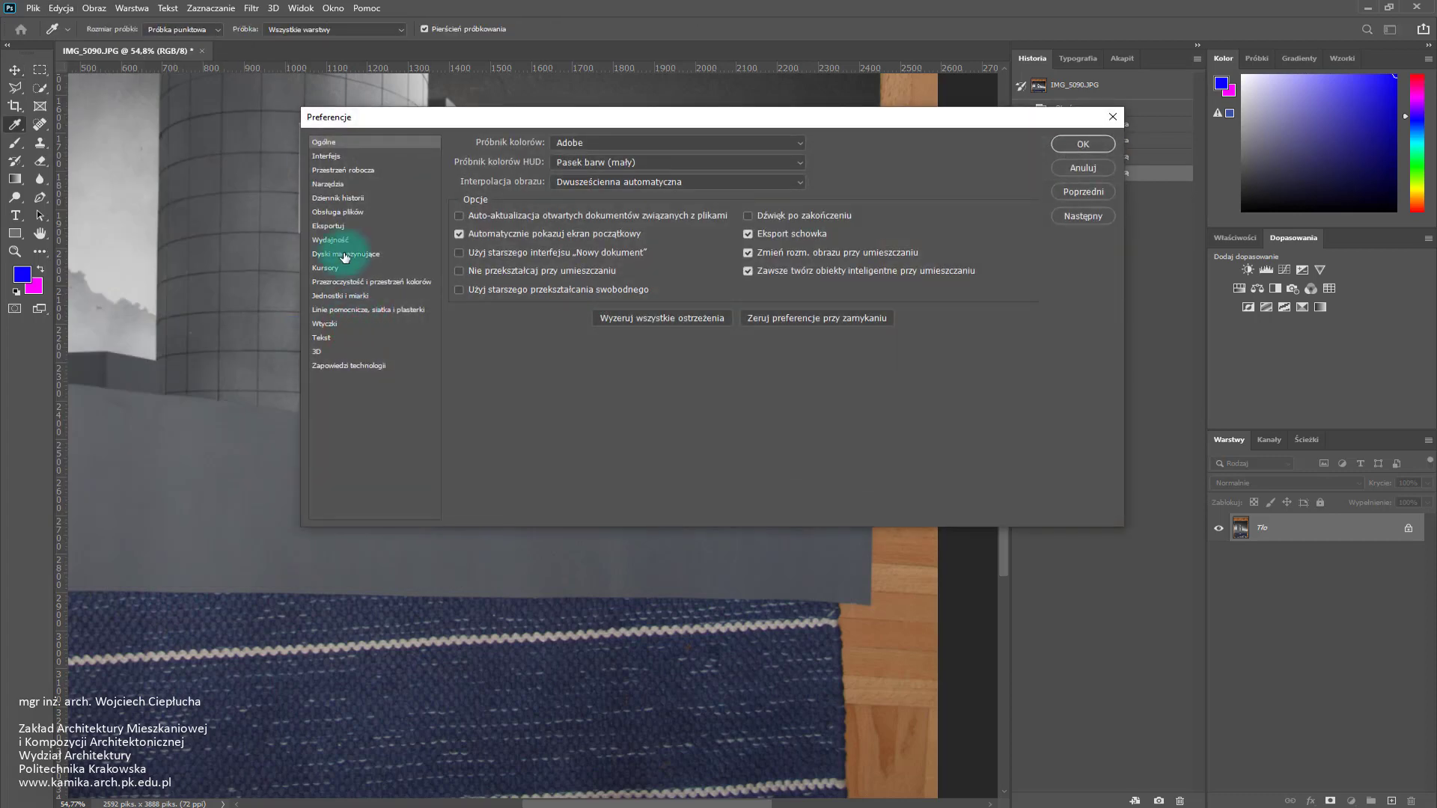
Step through Interfejs, Narzędzia and Dziennik historii to Wydajność (60% memory, 400 history states).
click(349, 158)
click(352, 183)
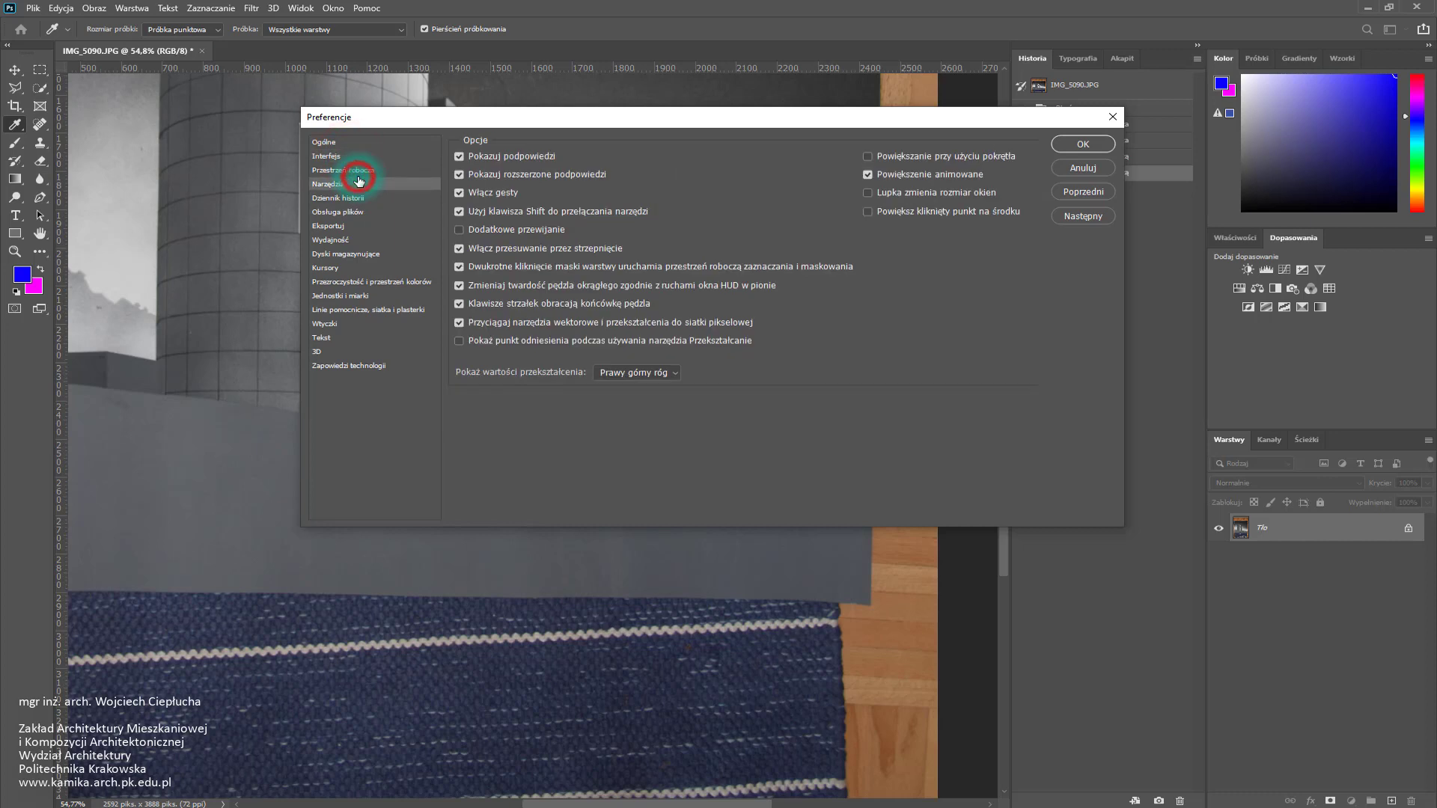
click(355, 199)
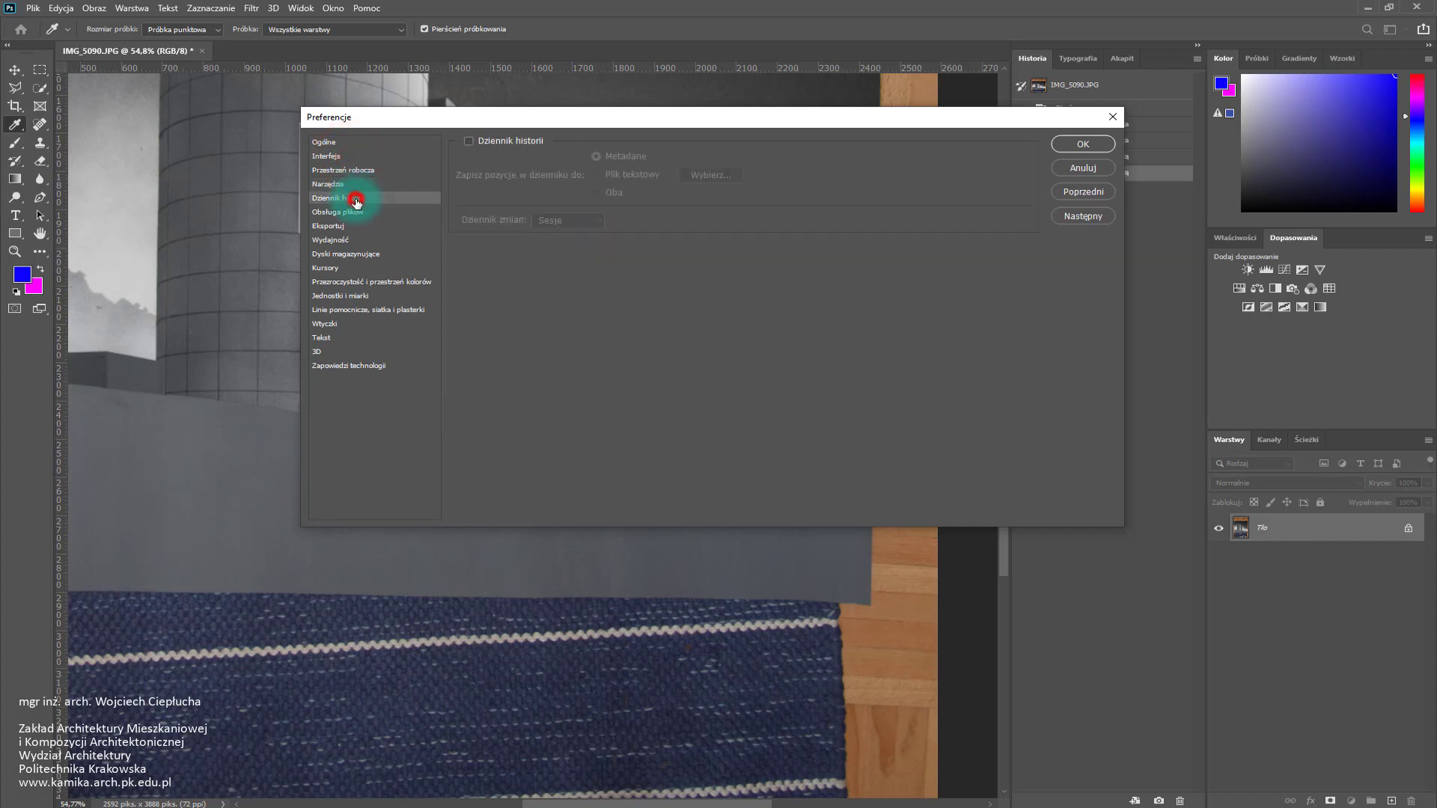
click(344, 241)
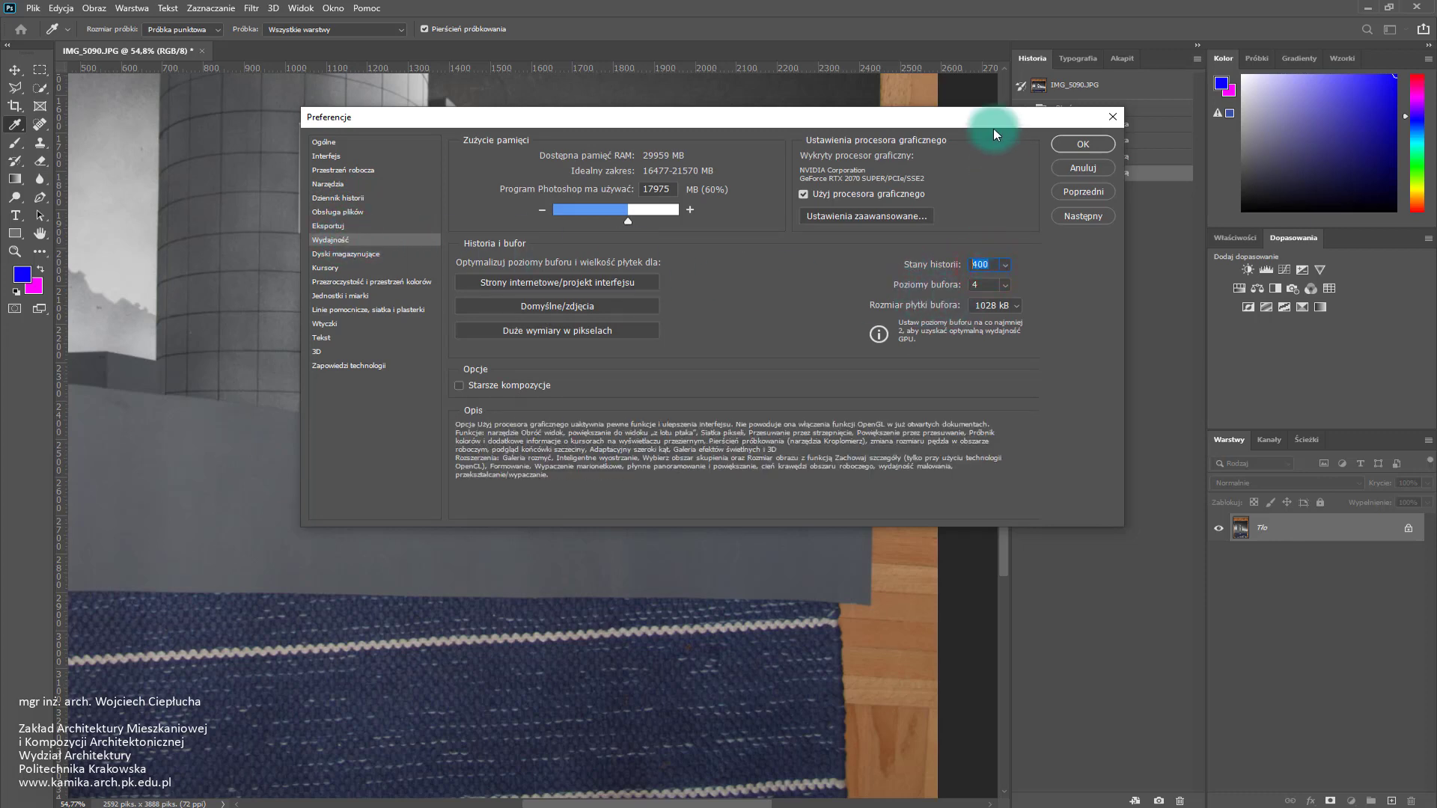
mouse_move(994, 120)
mouse_down()
mouse_move(798, 119)
mouse_move(745, 86)
mouse_up()
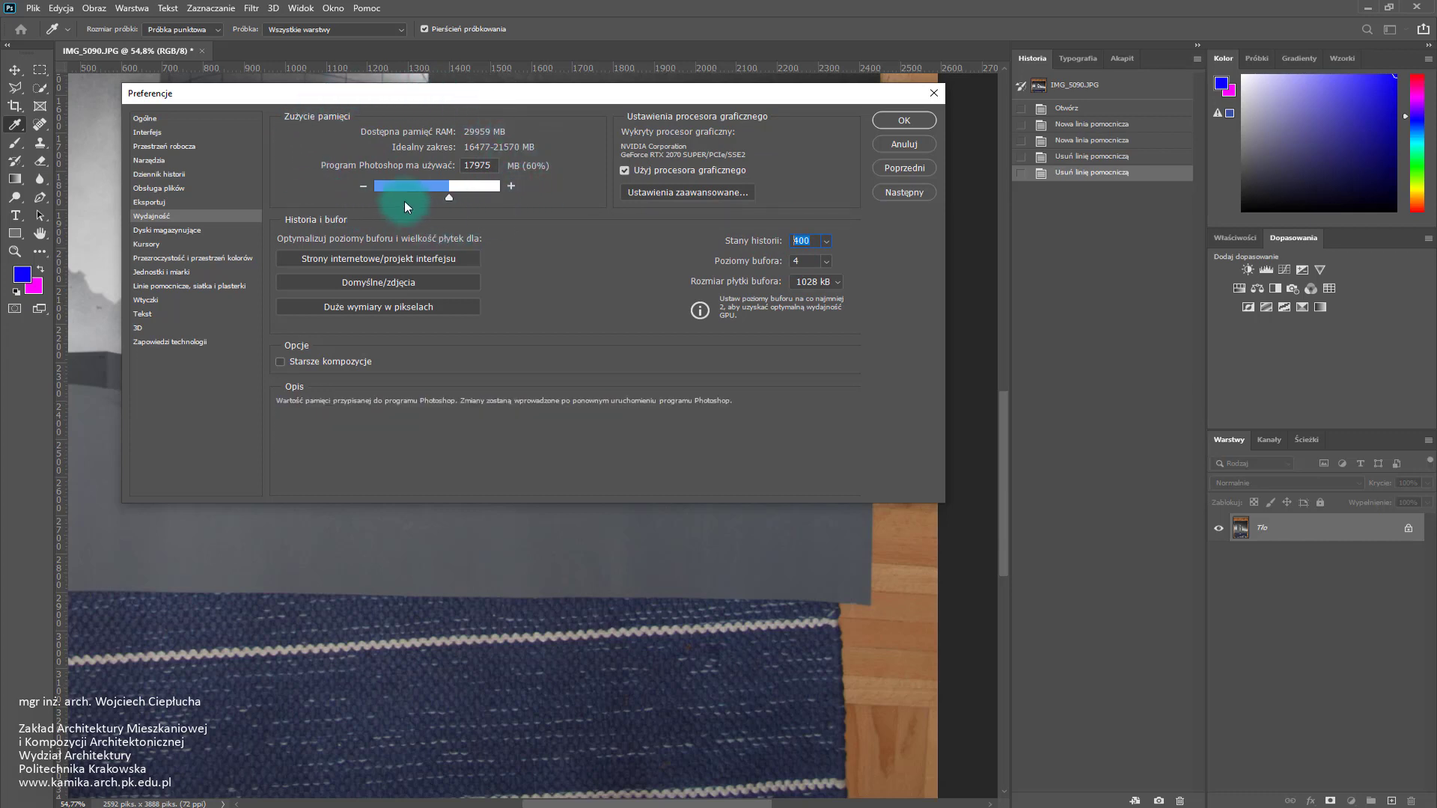
double_click(479, 165)
drag(559, 96, 565, 112)
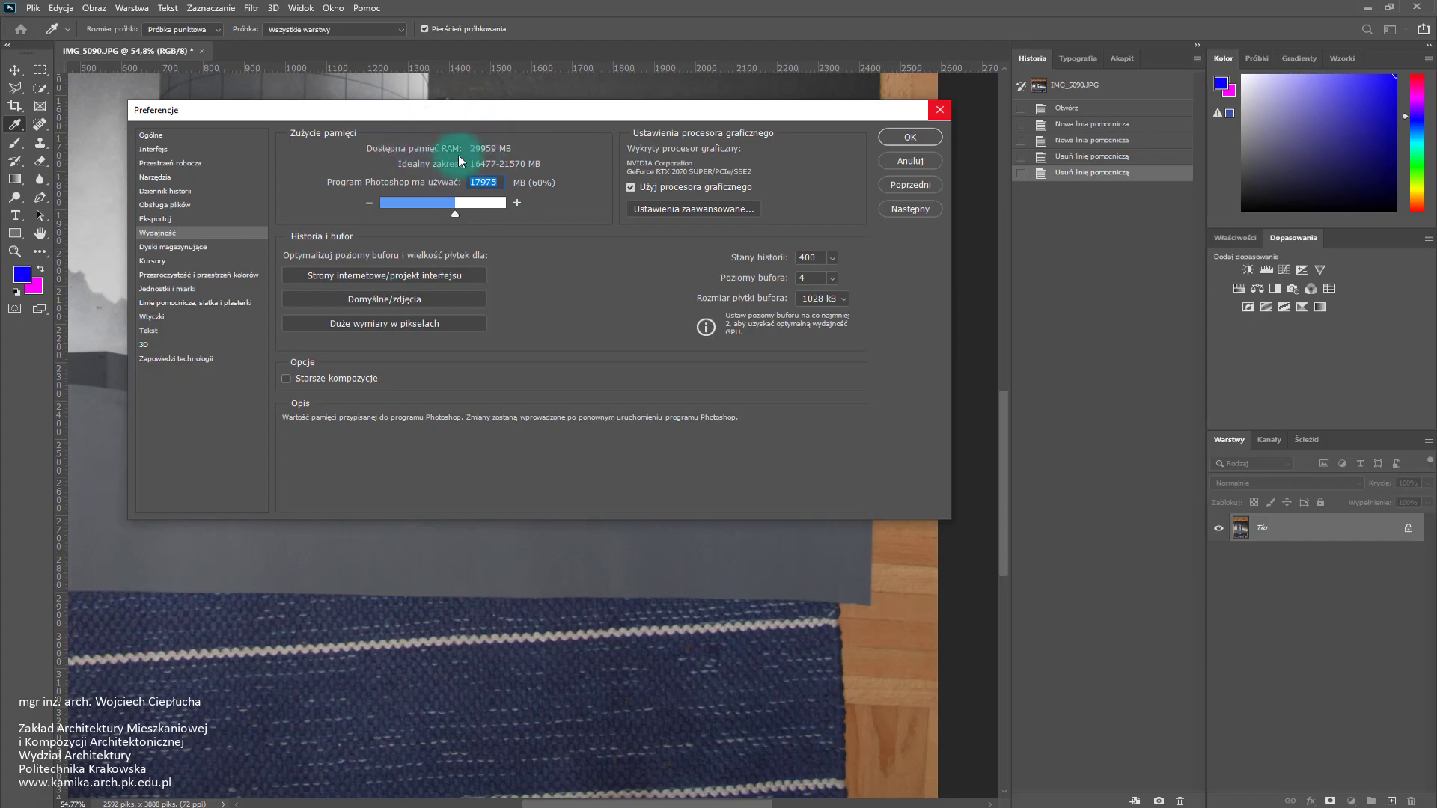
Close the preferences dialog and scroll-zoom back into the drawing.
click(941, 110)
scroll(551, 304, down, 2)
scroll(472, 298, down, 3)
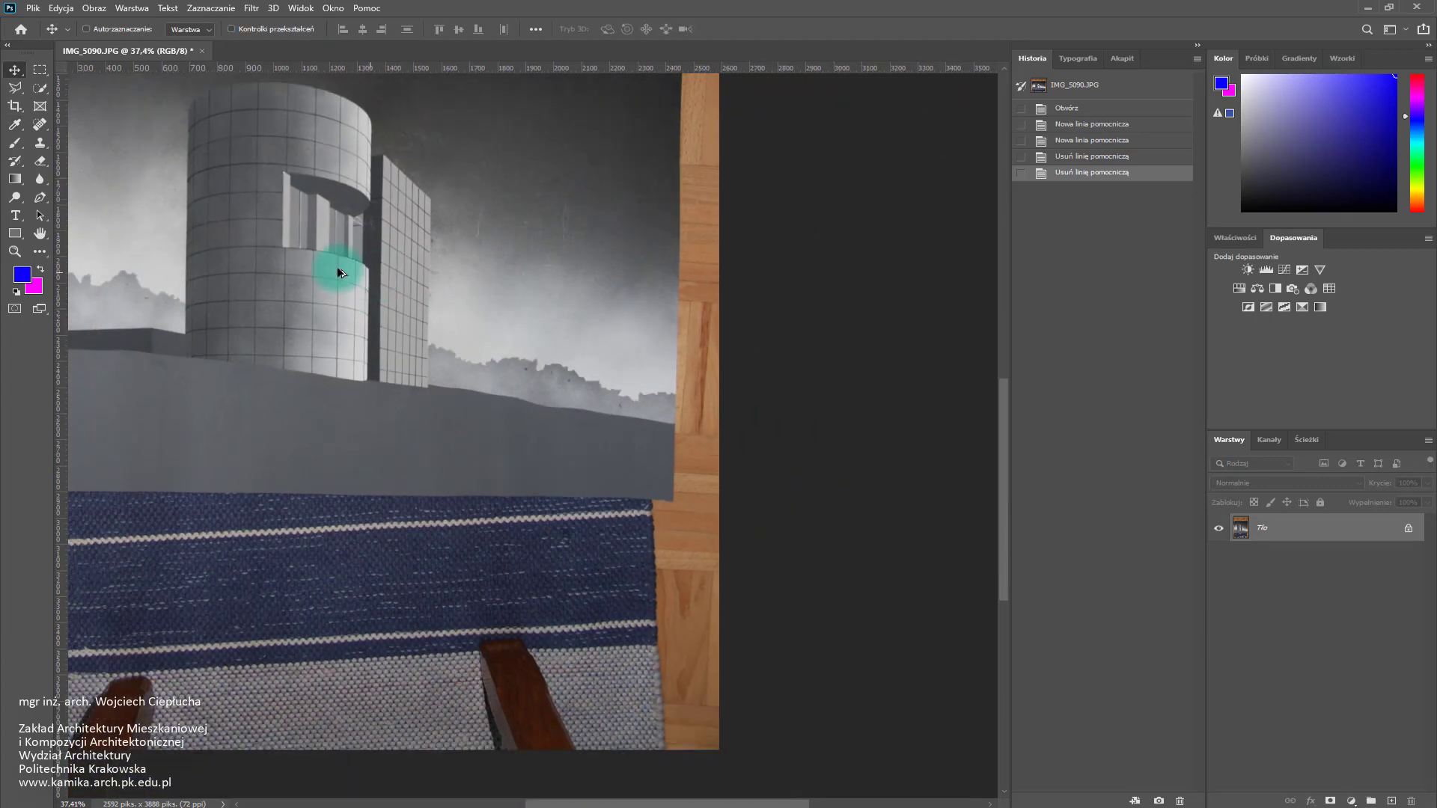
scroll(337, 269, down, 3)
scroll(569, 399, up, 2)
scroll(535, 390, down, 1)
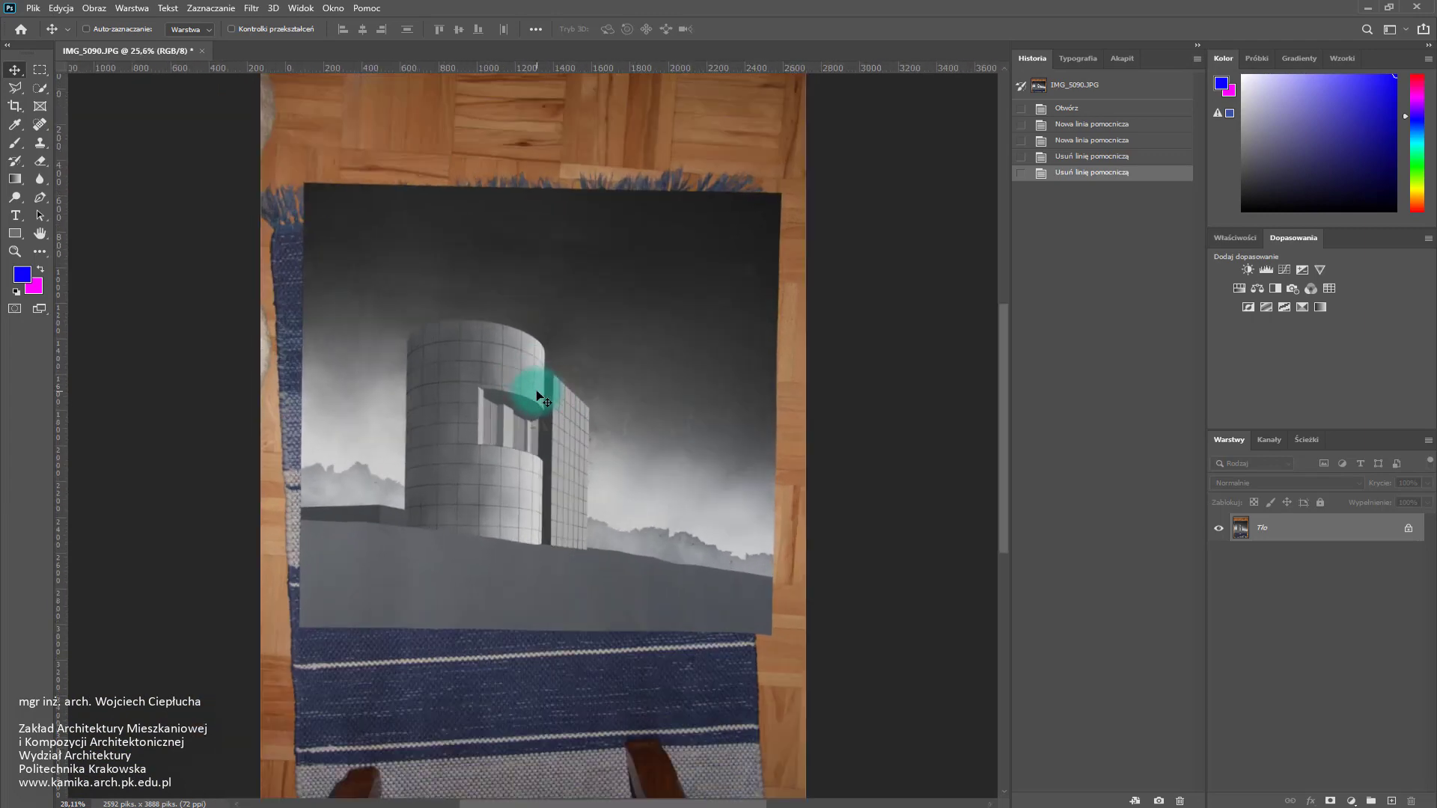
scroll(537, 383, up, 2)
scroll(501, 423, up, 2)
scroll(510, 548, up, 1)
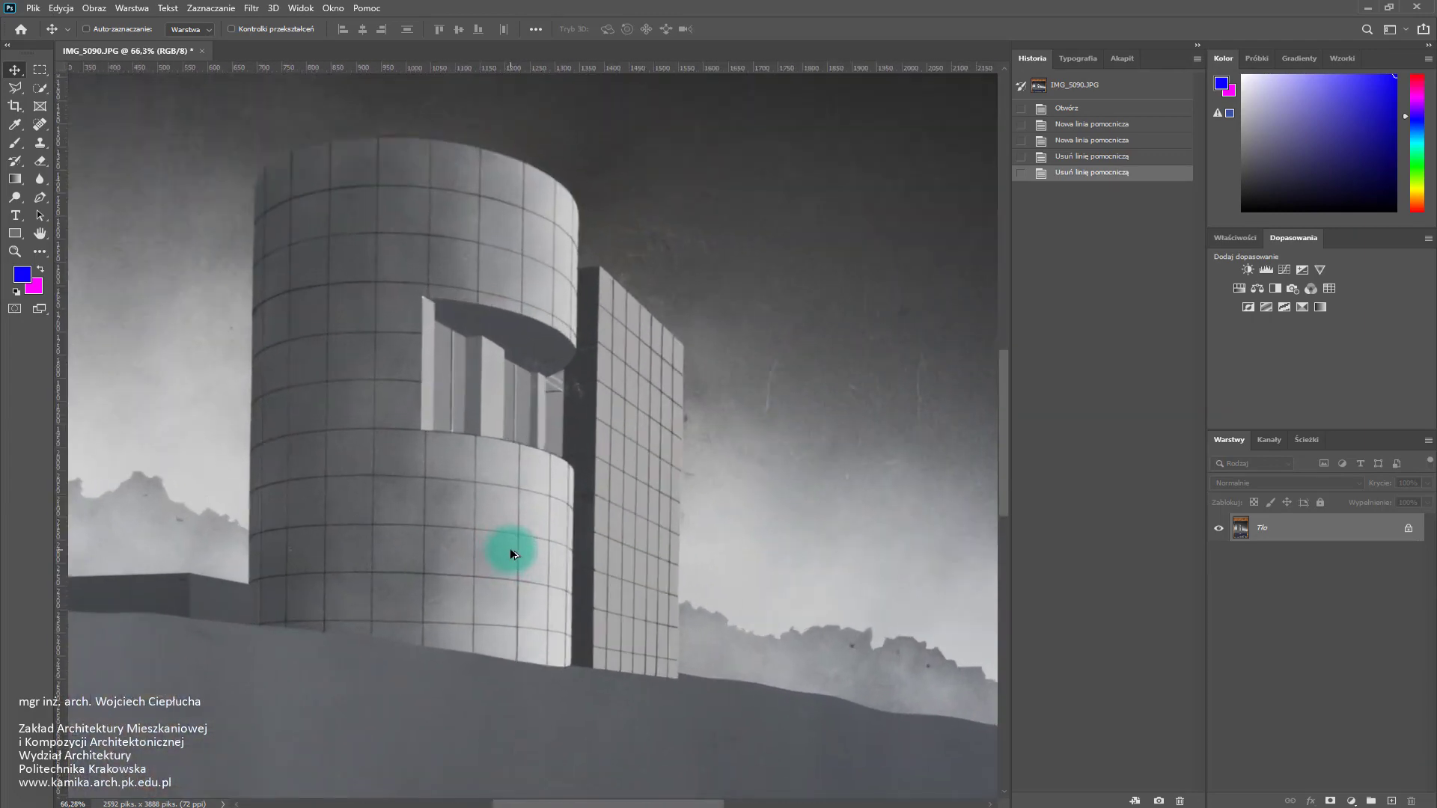
Zoom in on the tower's balcony overhang and pillars, up to about 402%.
drag(604, 353, 638, 521)
mouse_move(671, 619)
mouse_down()
mouse_move(558, 449)
mouse_move(597, 292)
mouse_move(914, 600)
mouse_up()
drag(610, 498, 546, 339)
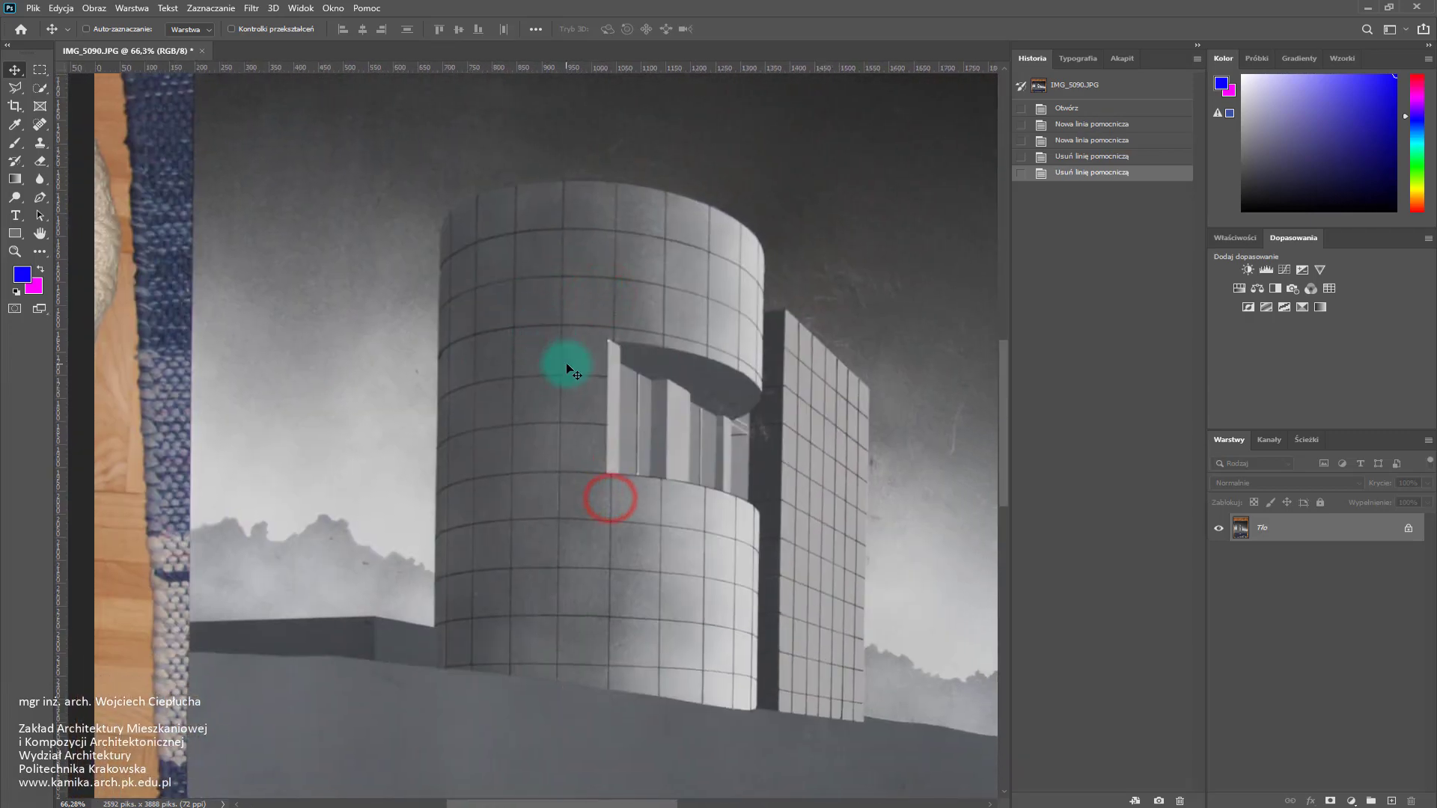
scroll(565, 362, up, 4)
scroll(565, 362, up, 2)
mouse_move(724, 407)
mouse_down()
mouse_move(506, 232)
mouse_move(347, 384)
mouse_up()
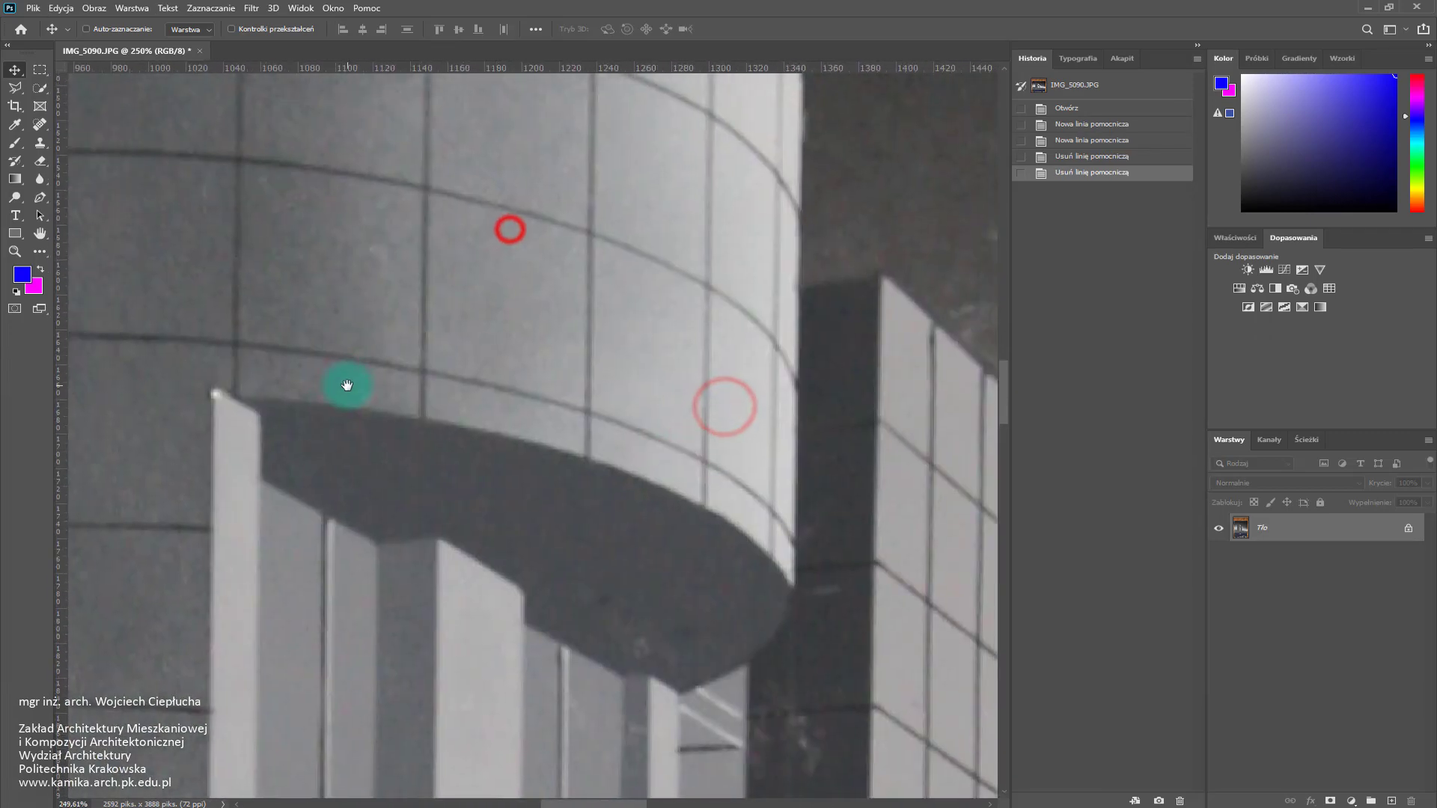
scroll(224, 420, up, 2)
mouse_move(258, 453)
mouse_down()
mouse_move(334, 353)
mouse_move(429, 461)
mouse_move(449, 202)
mouse_up()
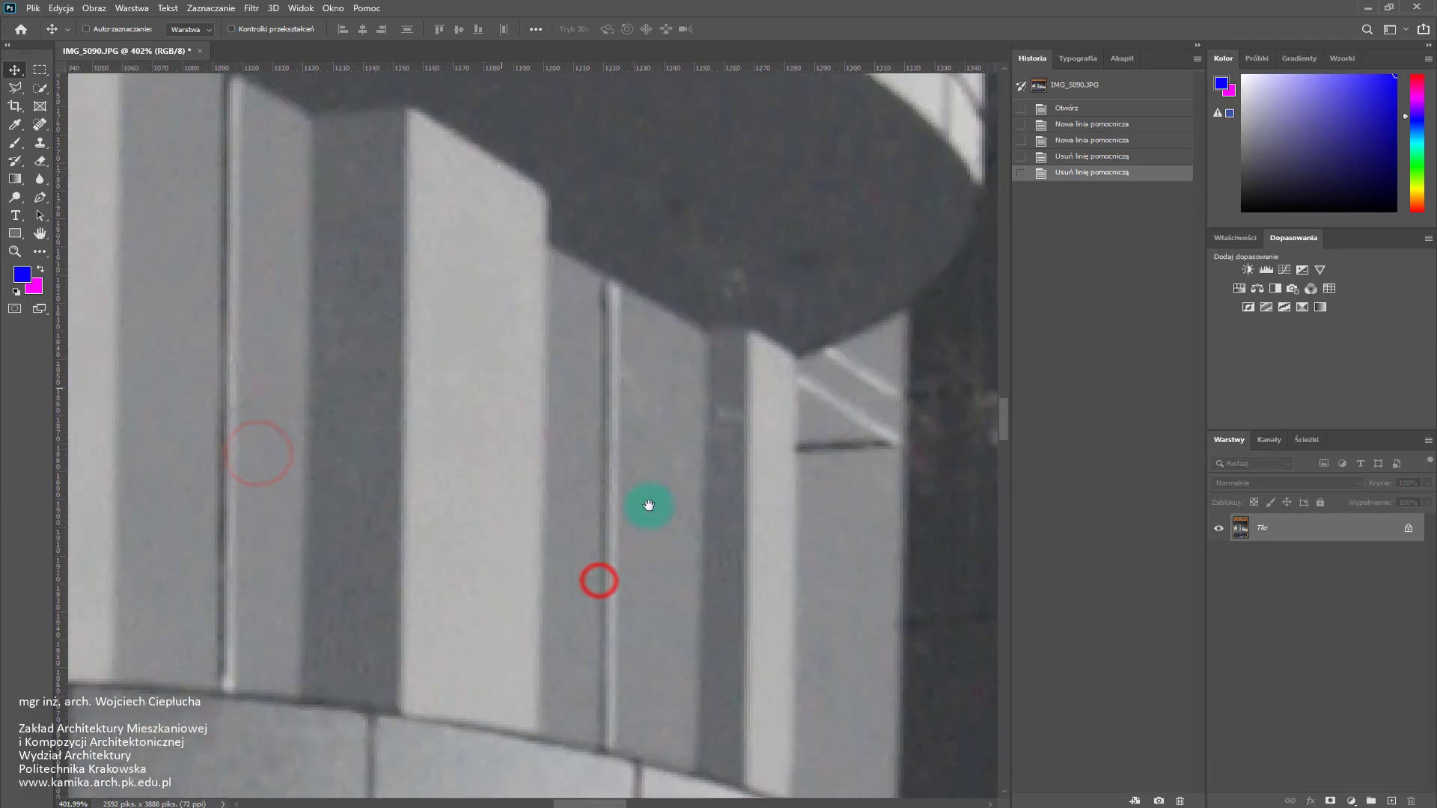
Pan across the tiled grid facade above the dark ledge, then zoom out to about 42%.
drag(658, 520, 330, 282)
drag(747, 484, 636, 166)
drag(638, 628, 528, 245)
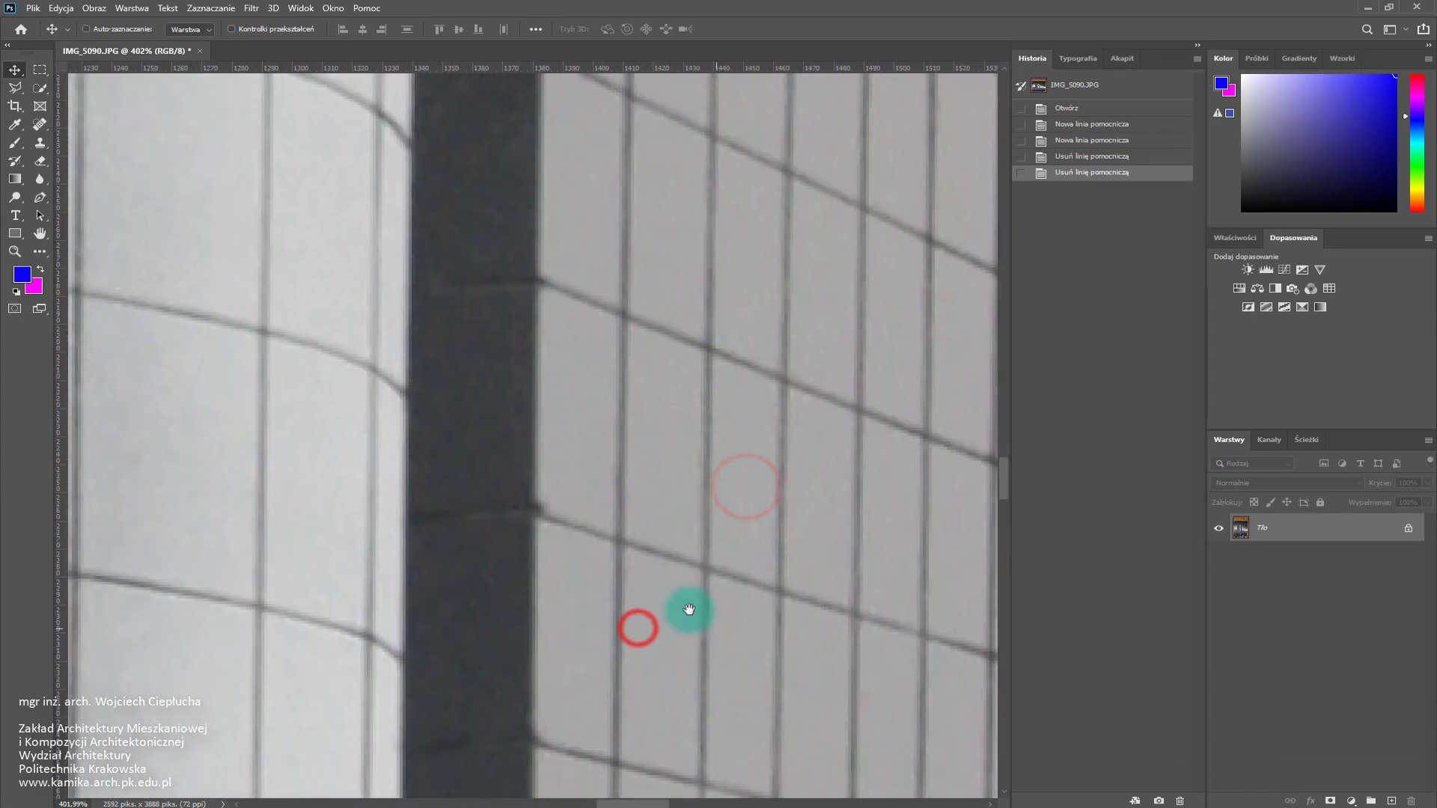
drag(689, 606, 270, 257)
drag(333, 449, 474, 166)
scroll(558, 423, down, 3)
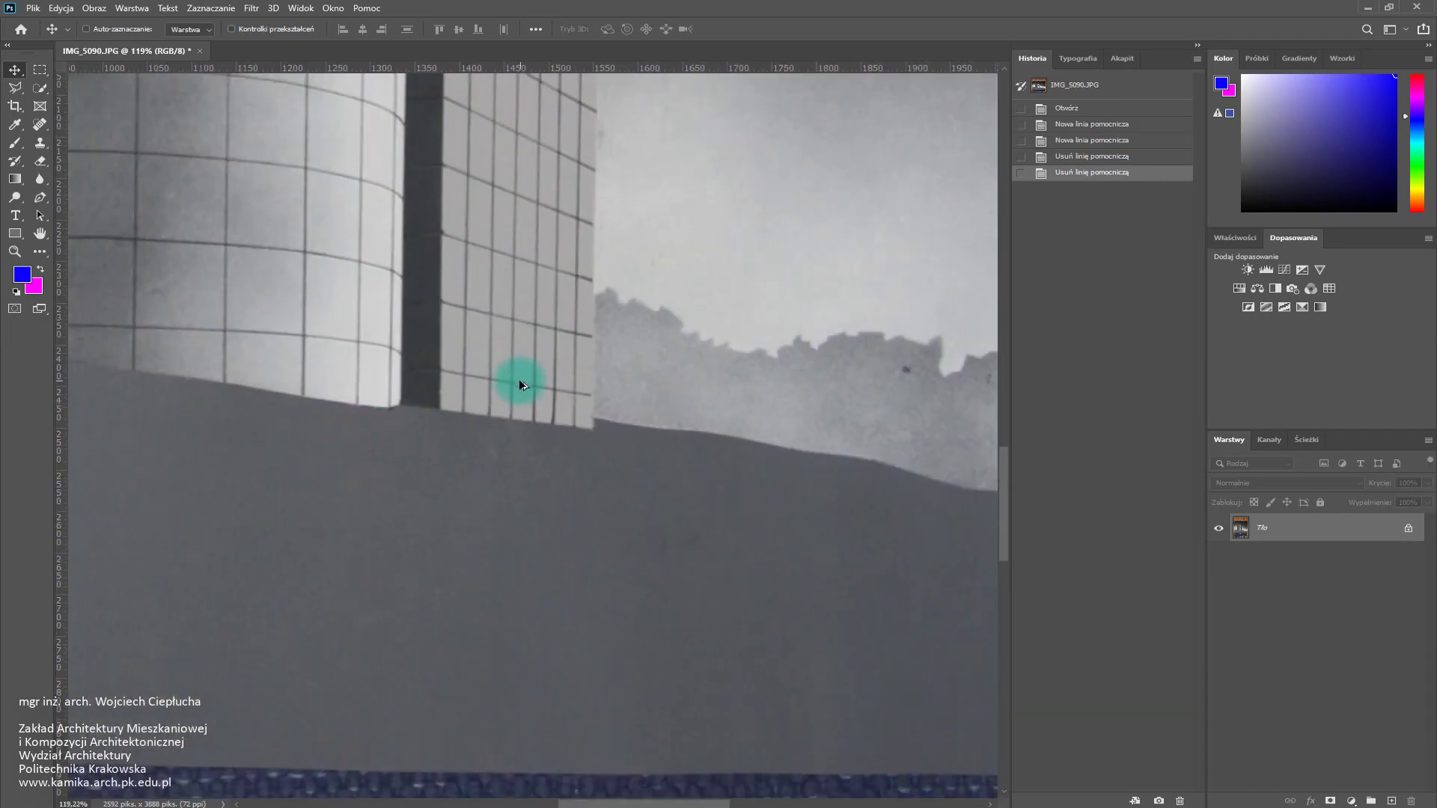
scroll(519, 378, down, 2)
scroll(518, 378, down, 3)
scroll(533, 412, up, 1)
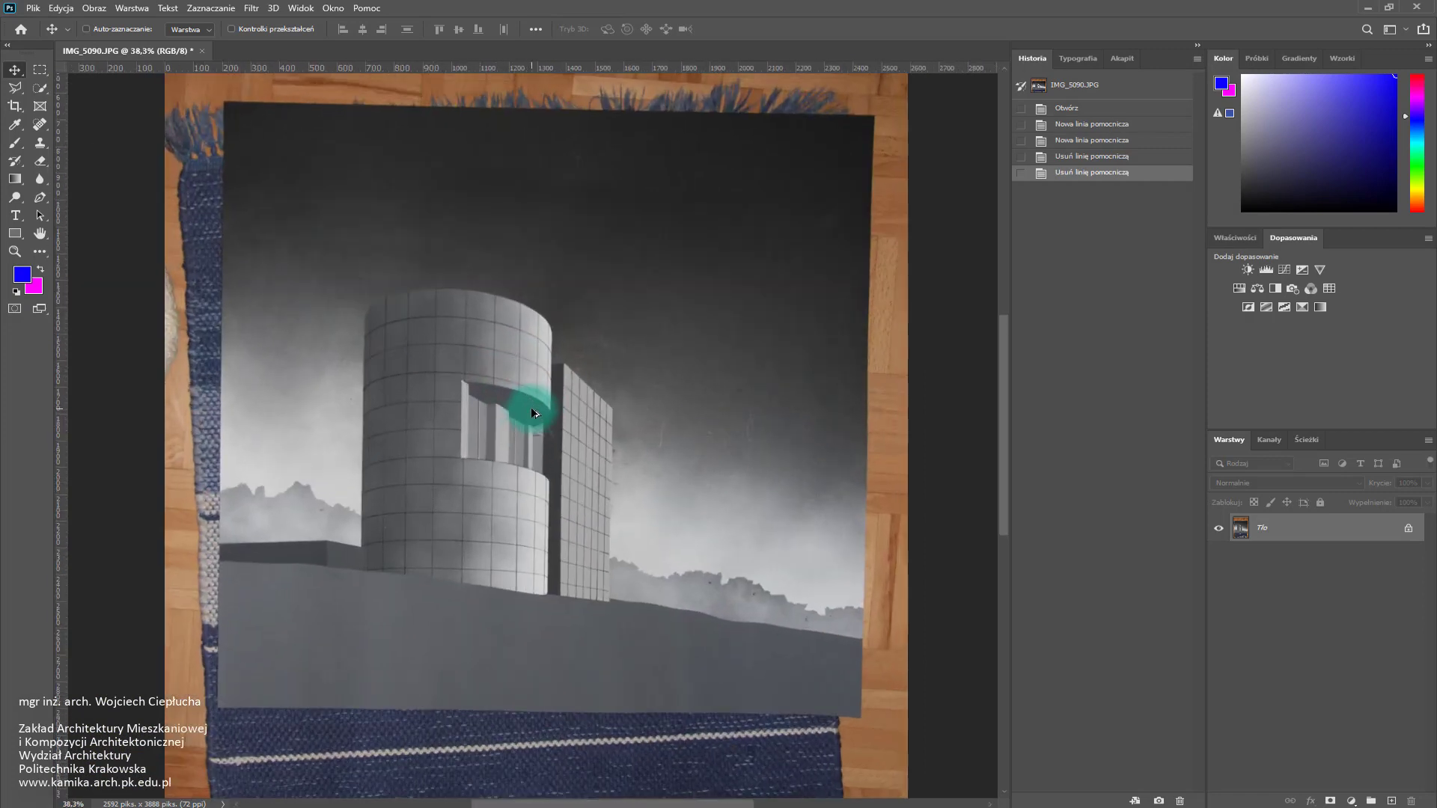
scroll(542, 415, up, 1)
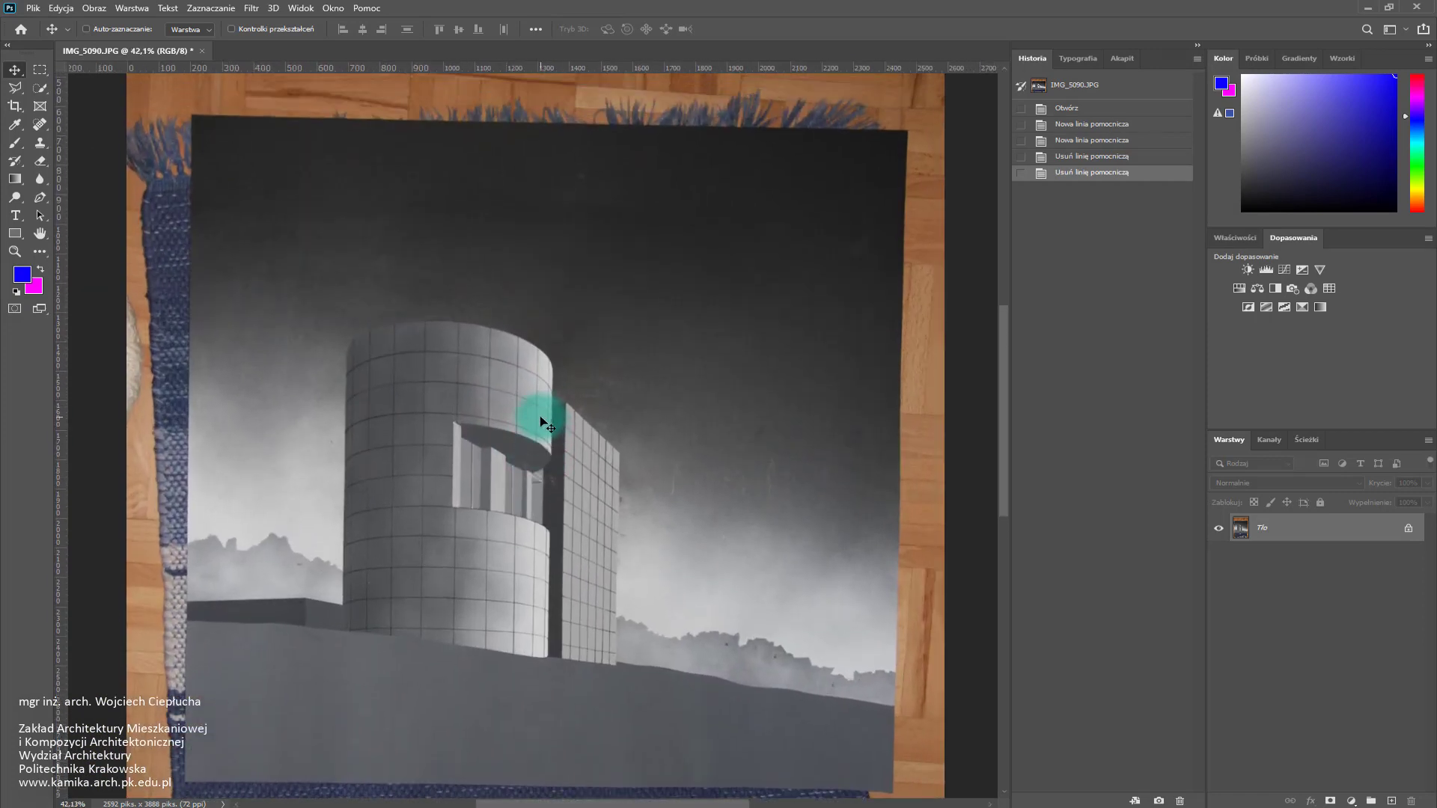